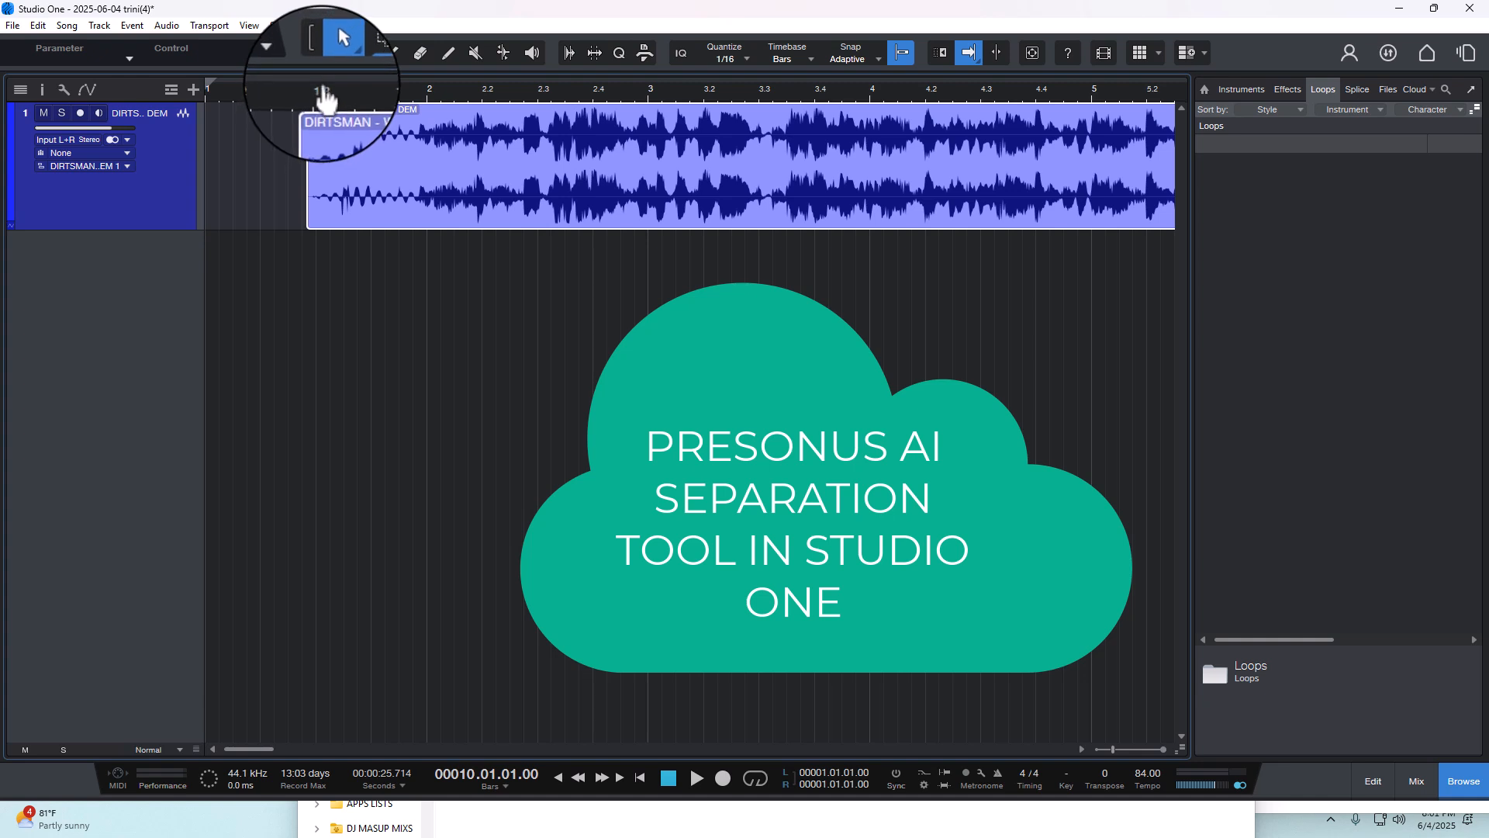
- Play the original DIRTSMAN - WORRY DEM track from position 1.03.02 near its start and stop playback after a few bars
scroll(319, 86, down, 3)
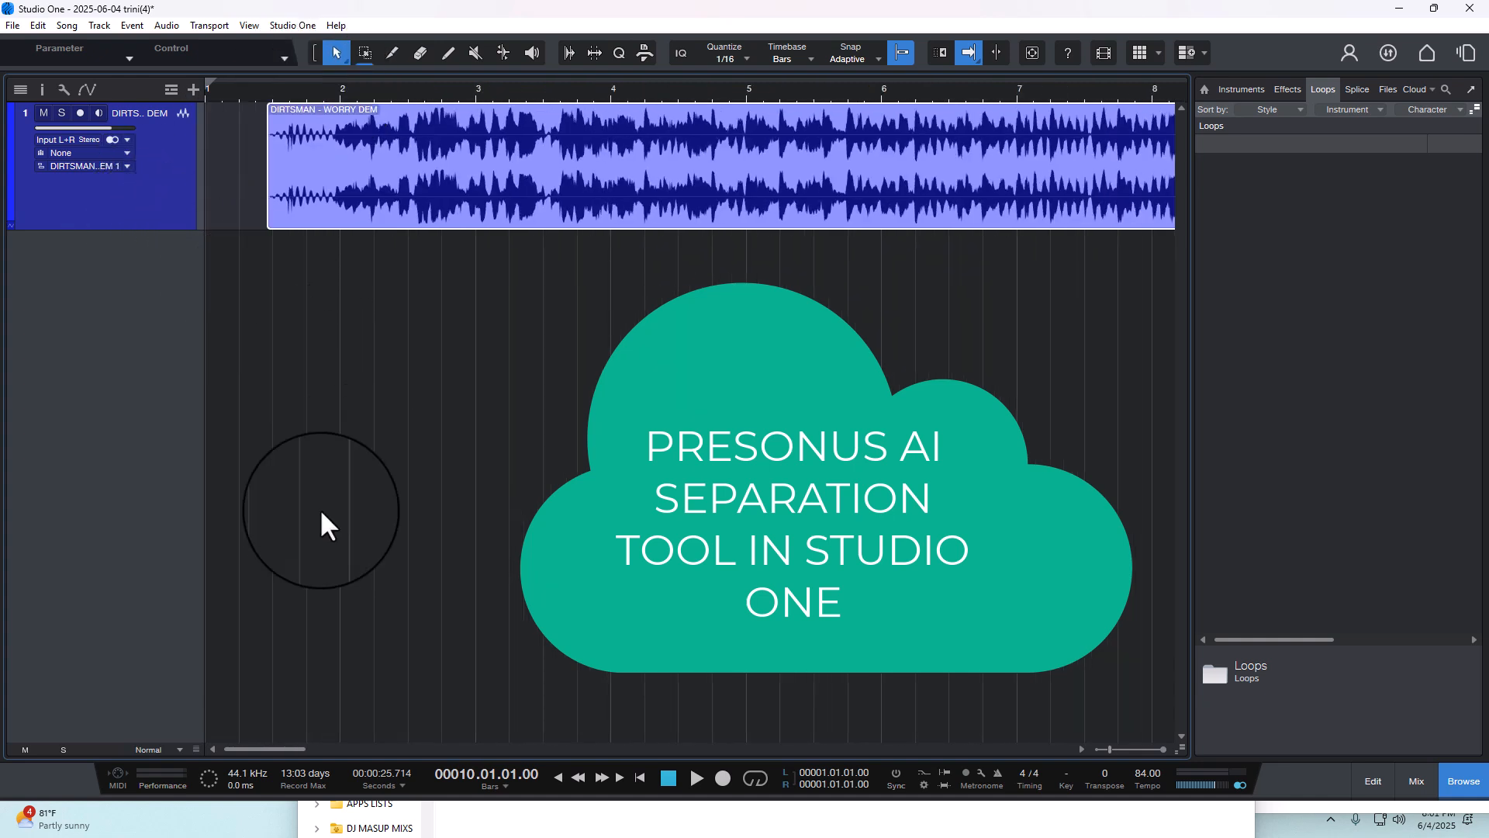
click(281, 87)
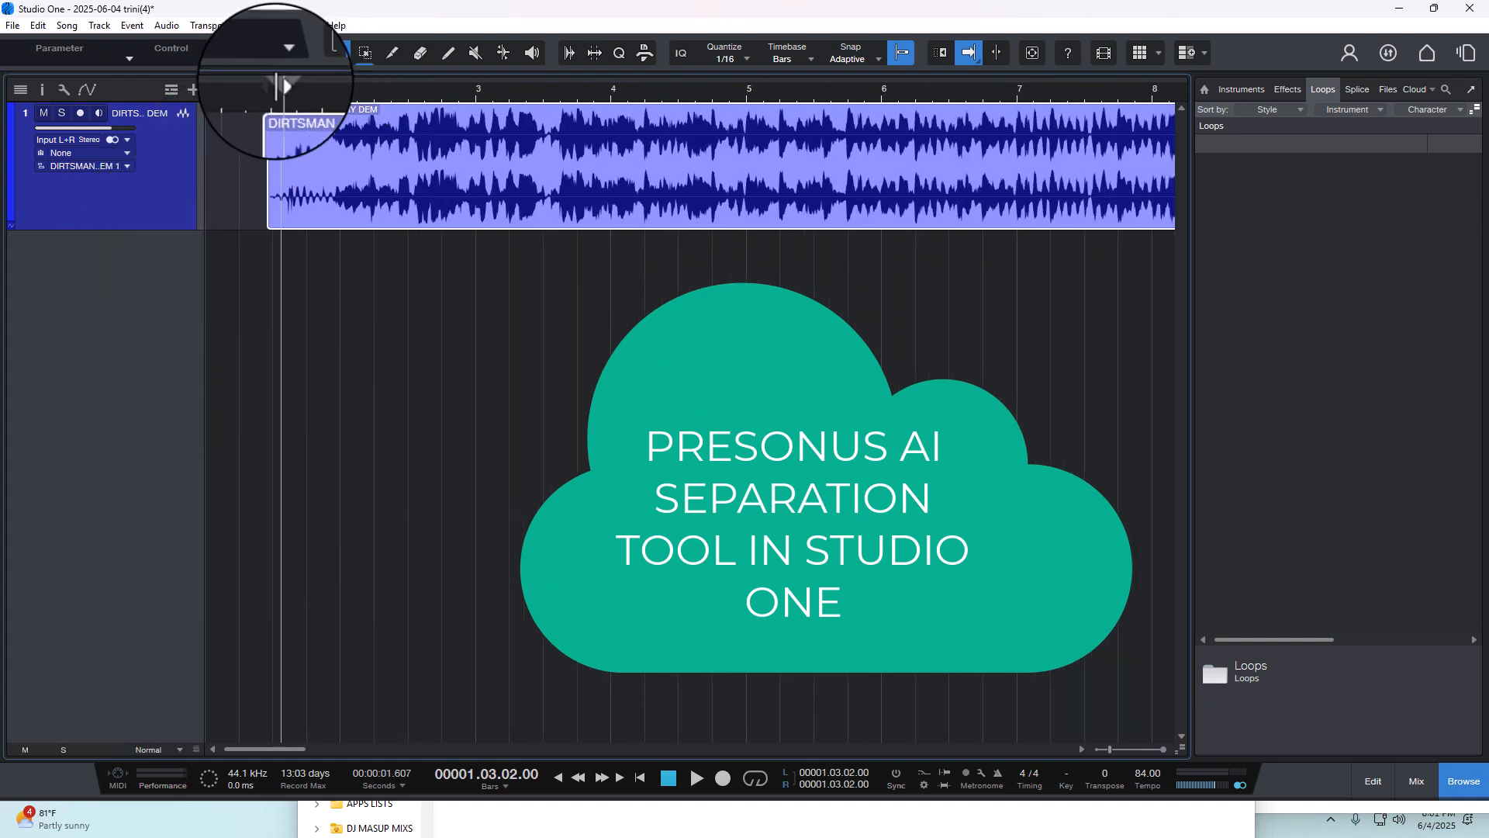
scroll(336, 86, down, 3)
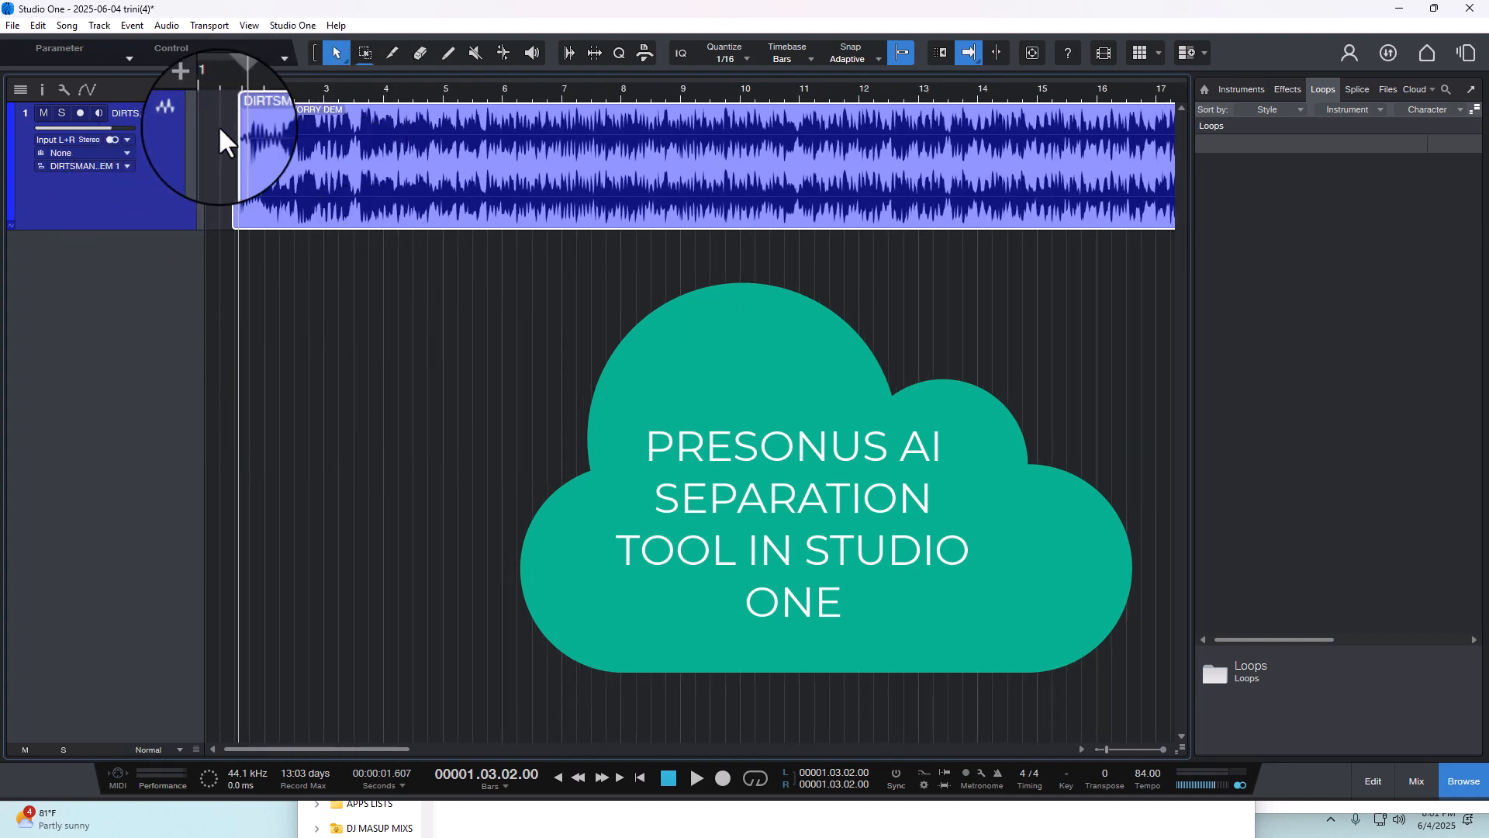
scroll(226, 90, up, 4)
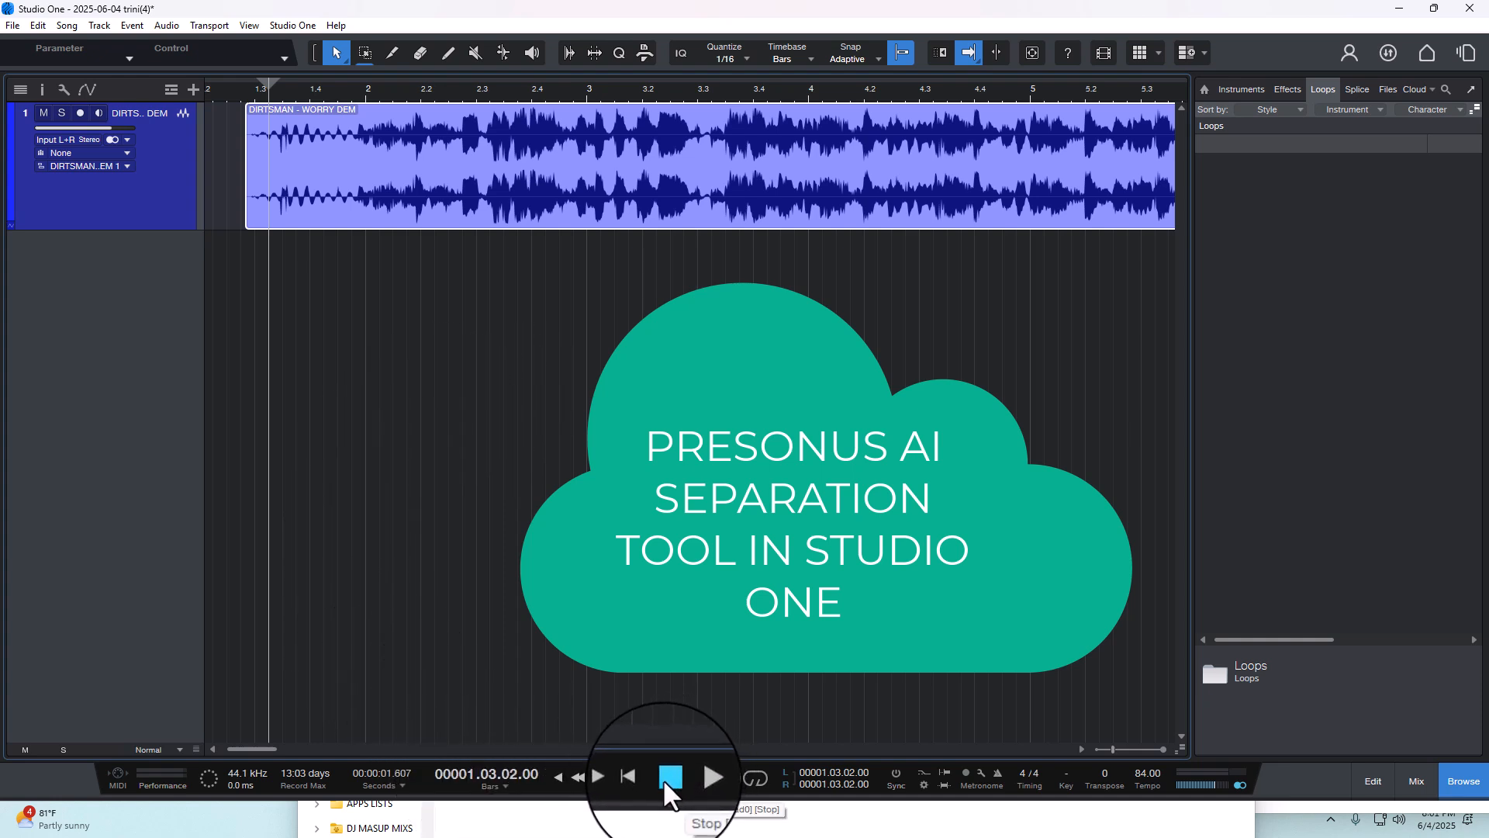
drag(379, 87, 380, 73)
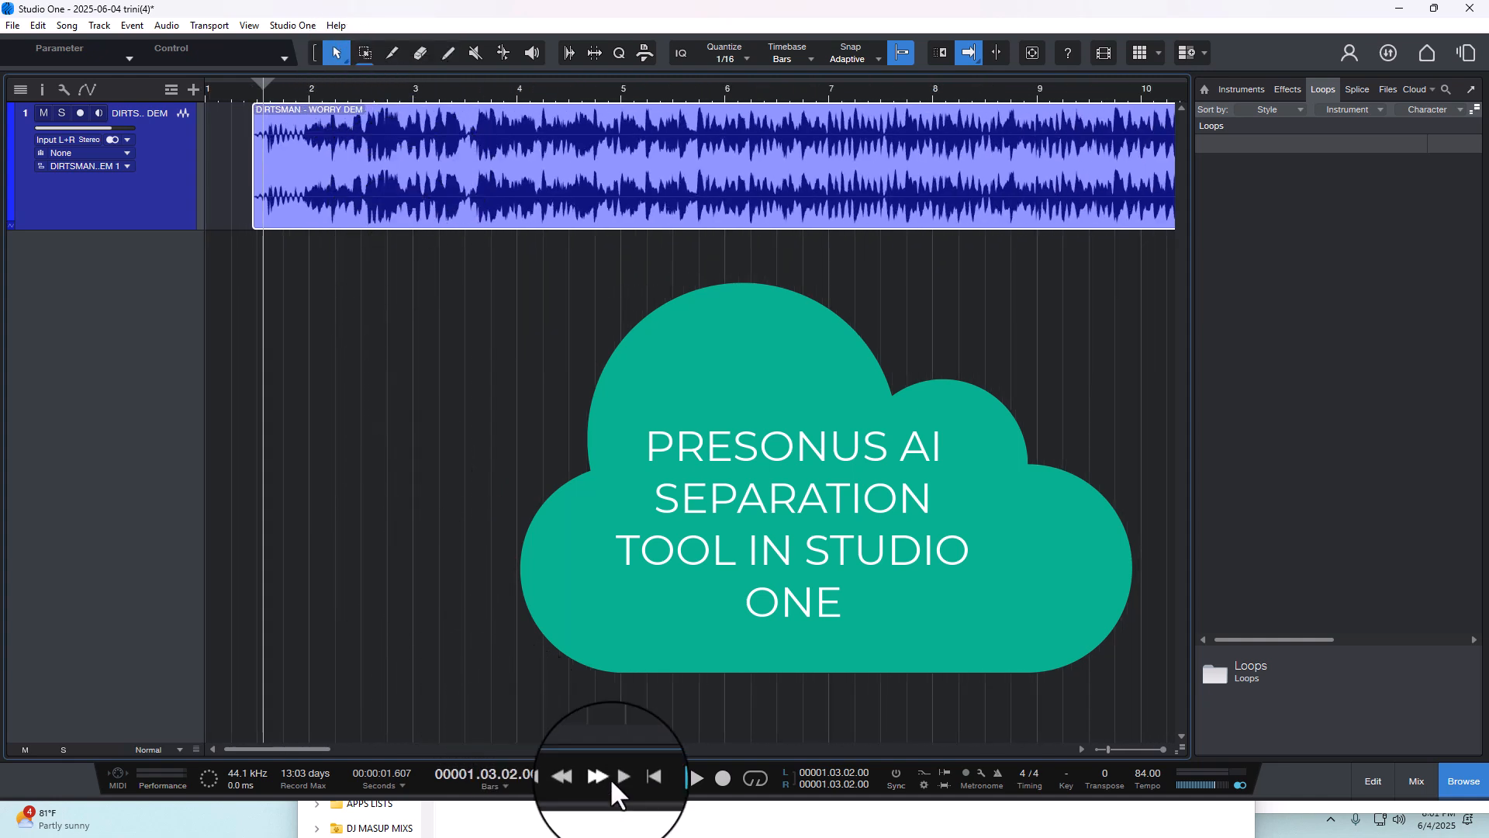
click(688, 774)
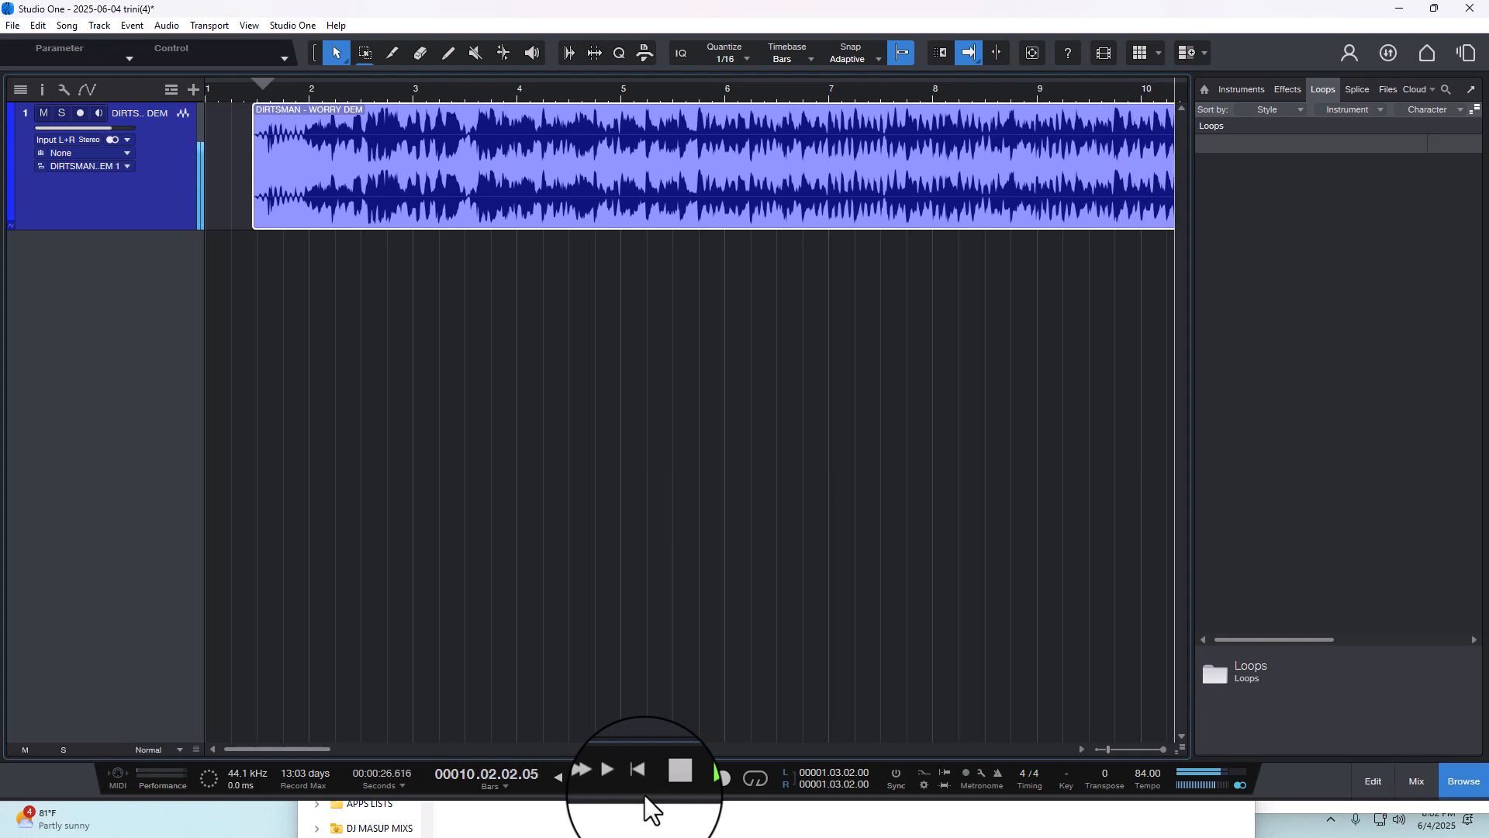
click(669, 778)
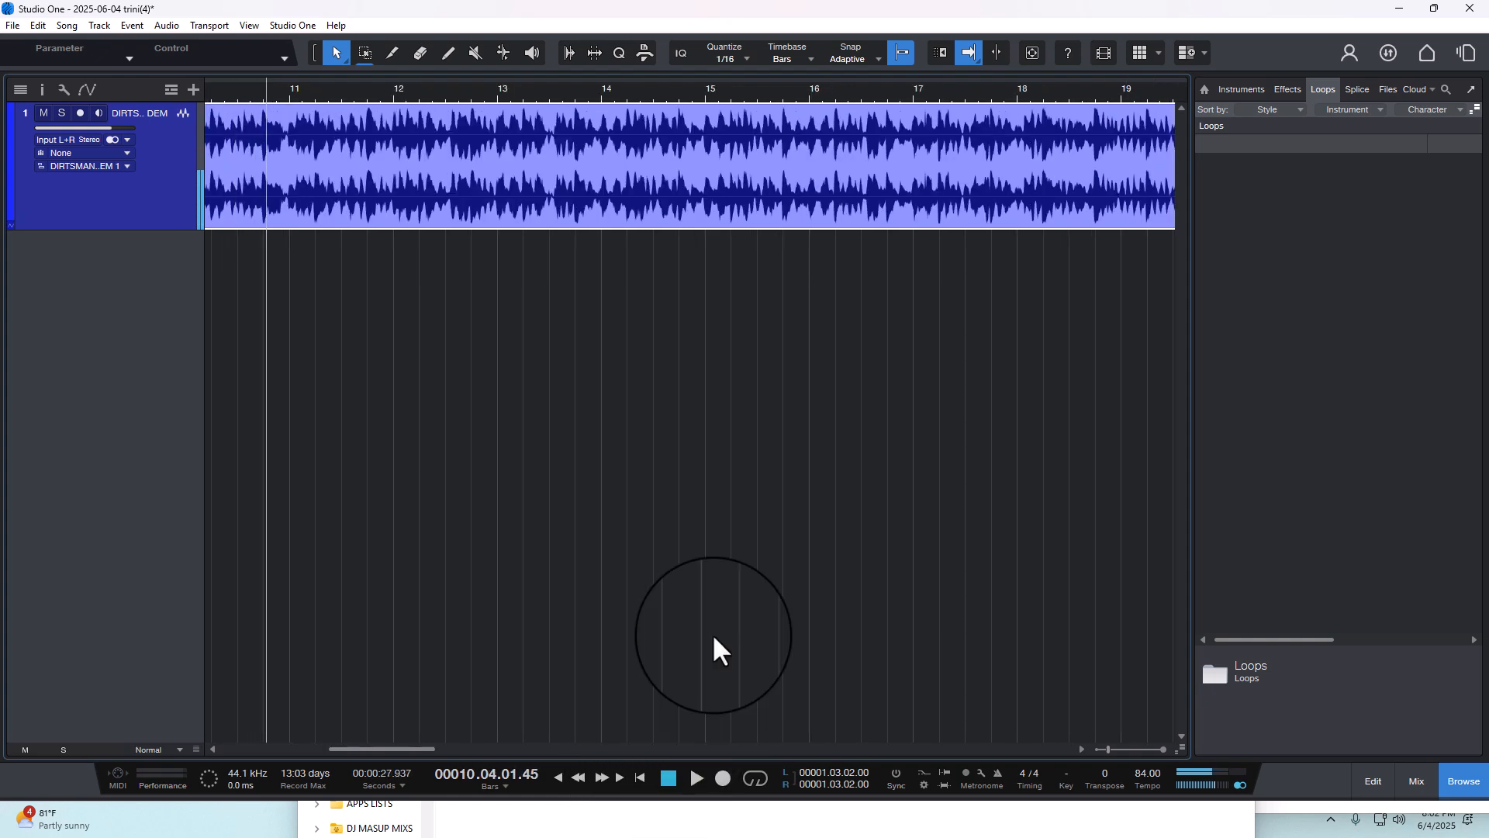
- Show the available instruments by vendor and expand the Serato folder
click(1244, 86)
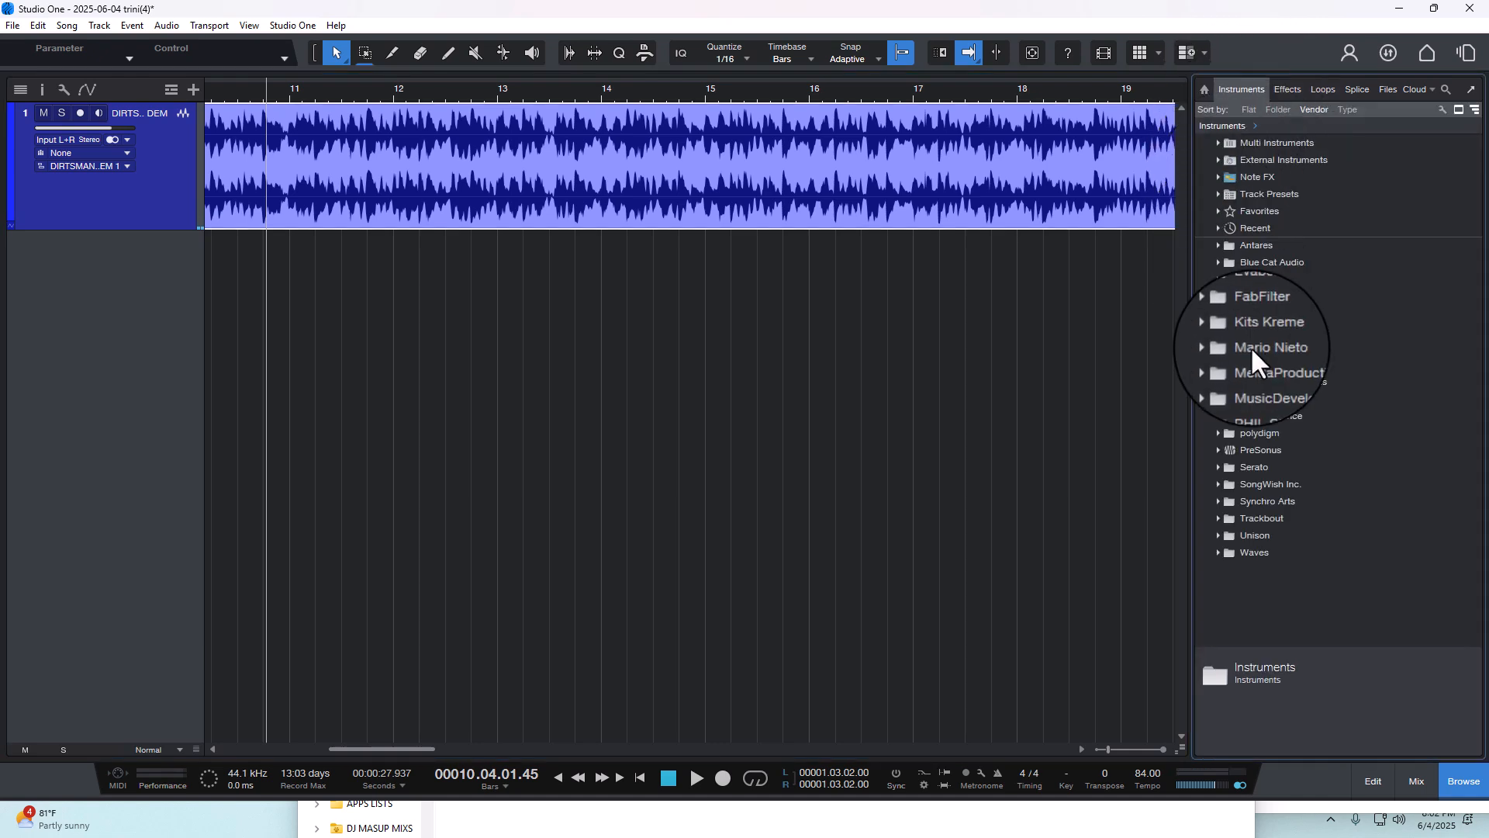
double_click(1249, 470)
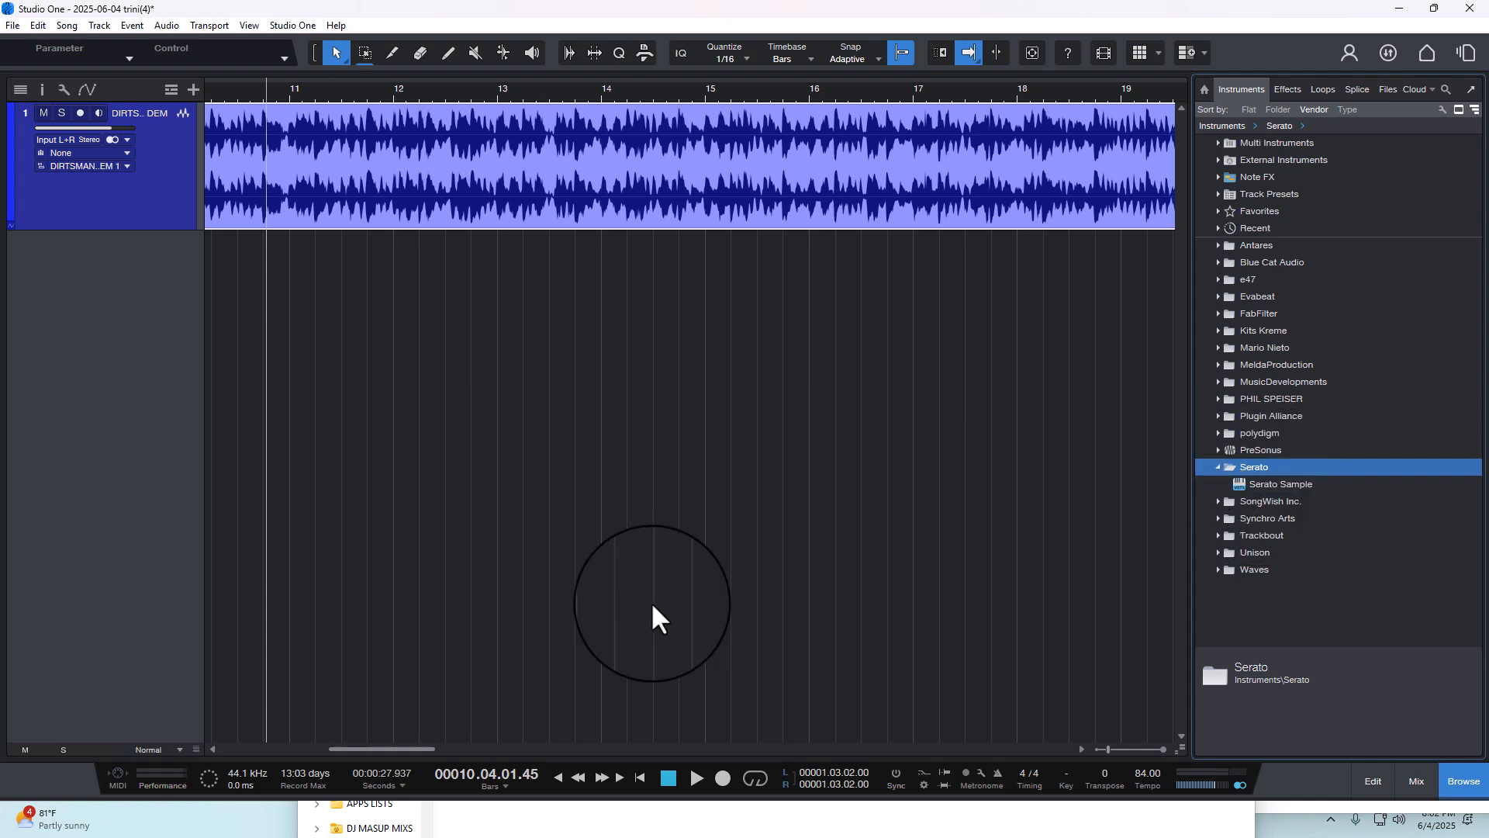
drag(338, 749, 190, 758)
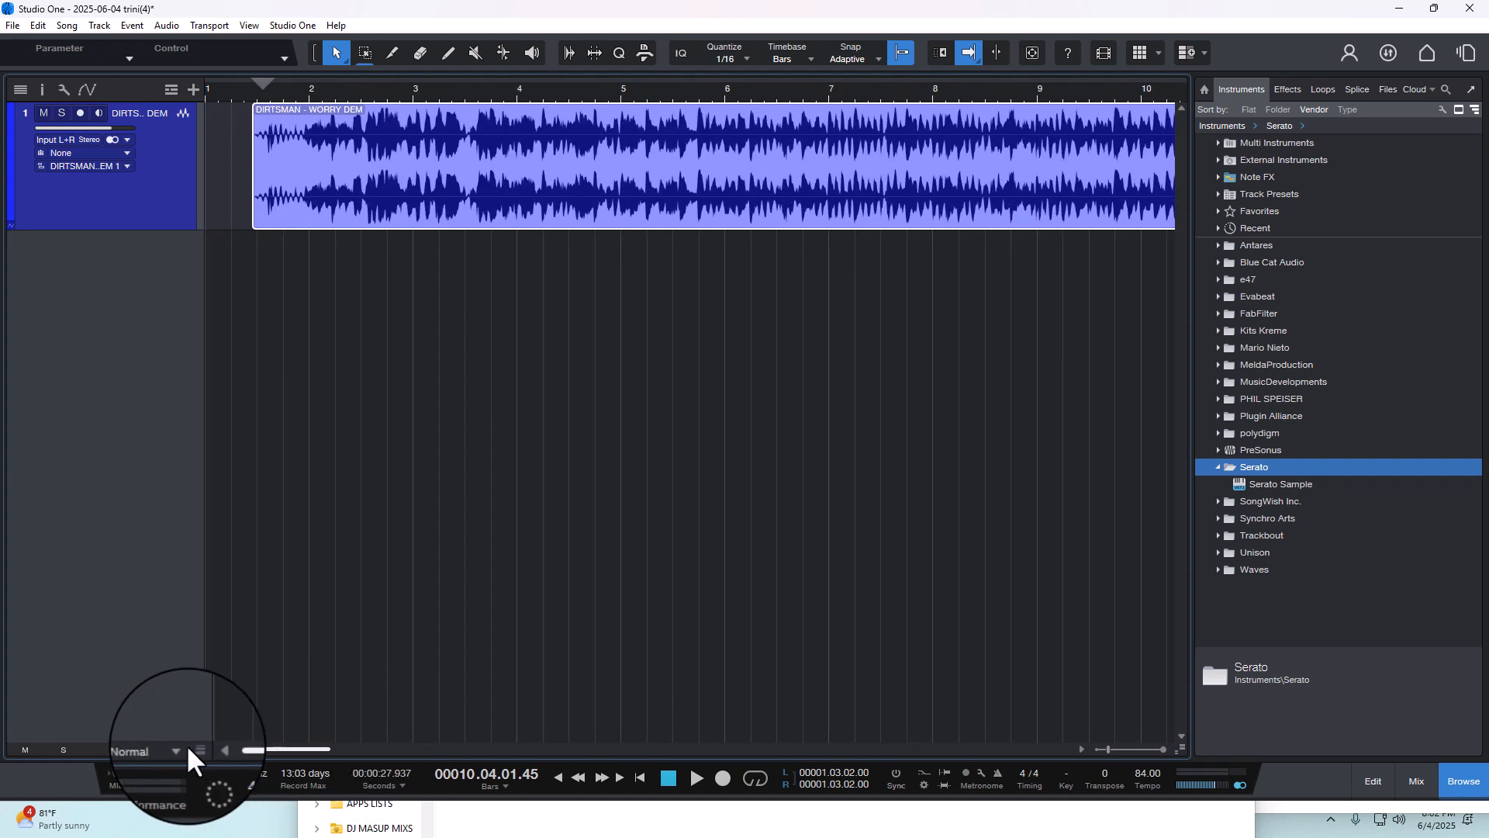
drag(256, 88, 299, 146)
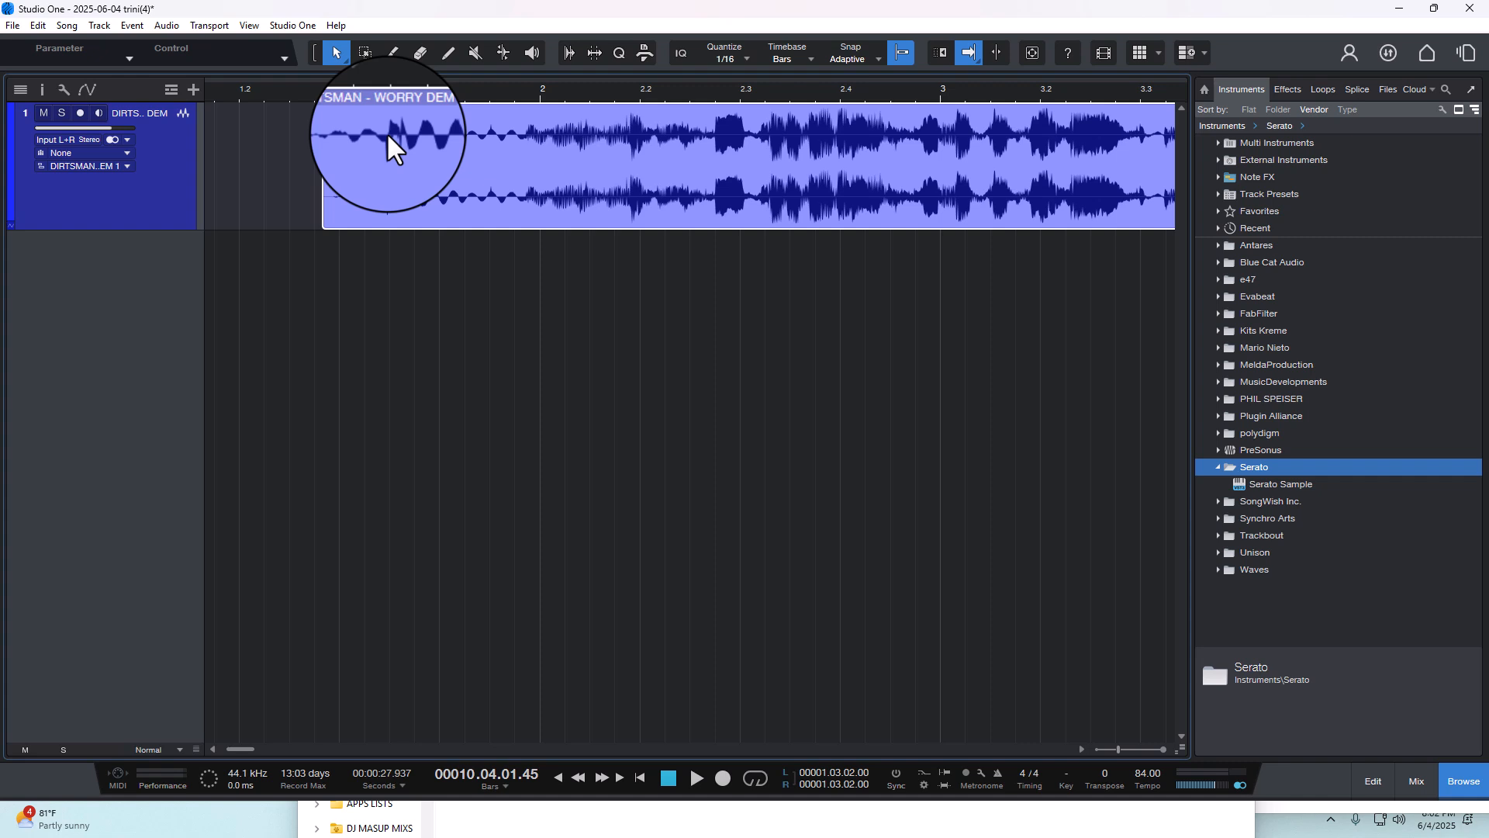
right_click(440, 137)
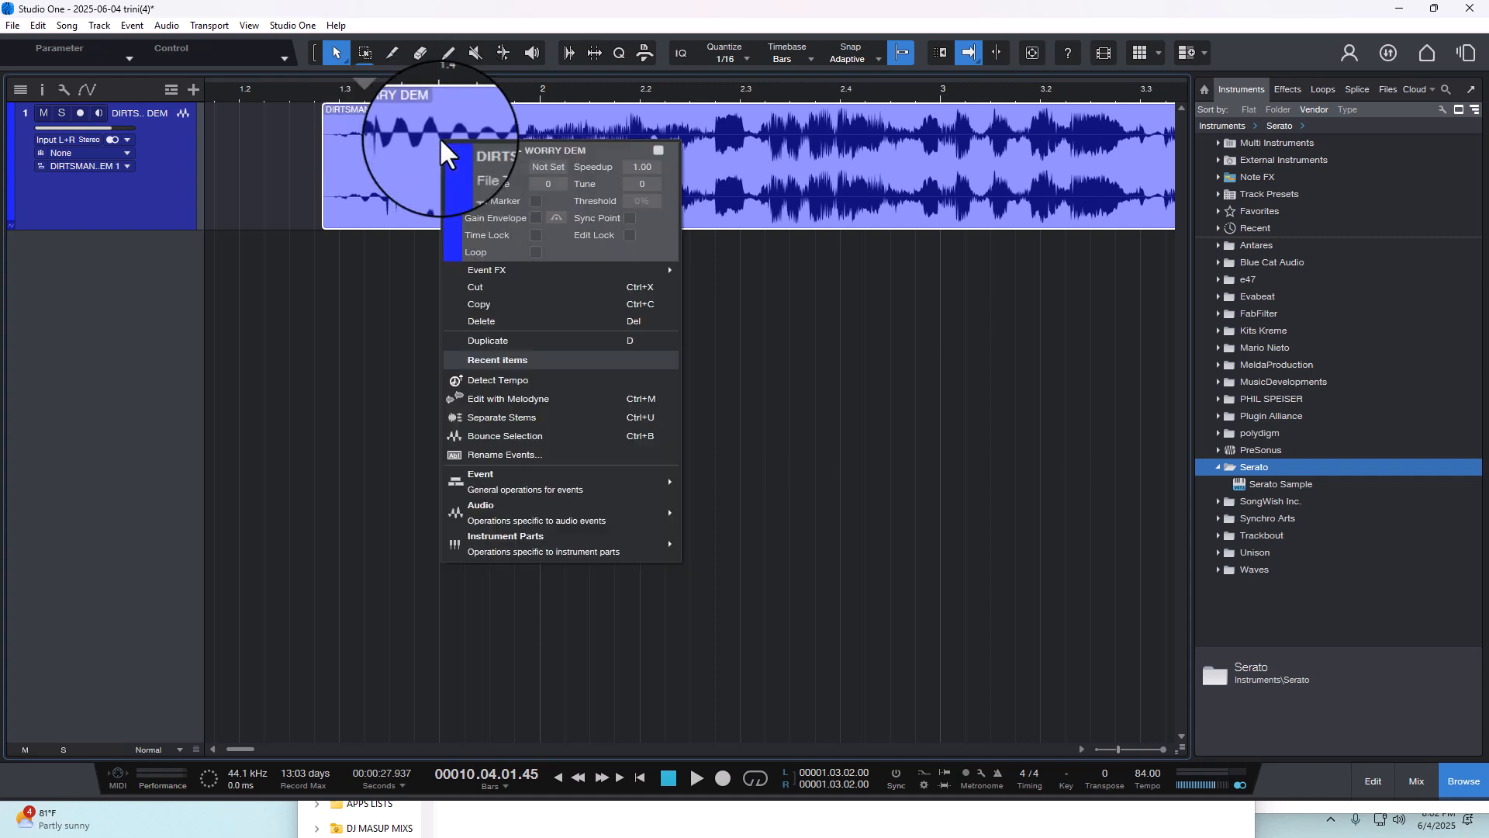
mouse_move(484, 518)
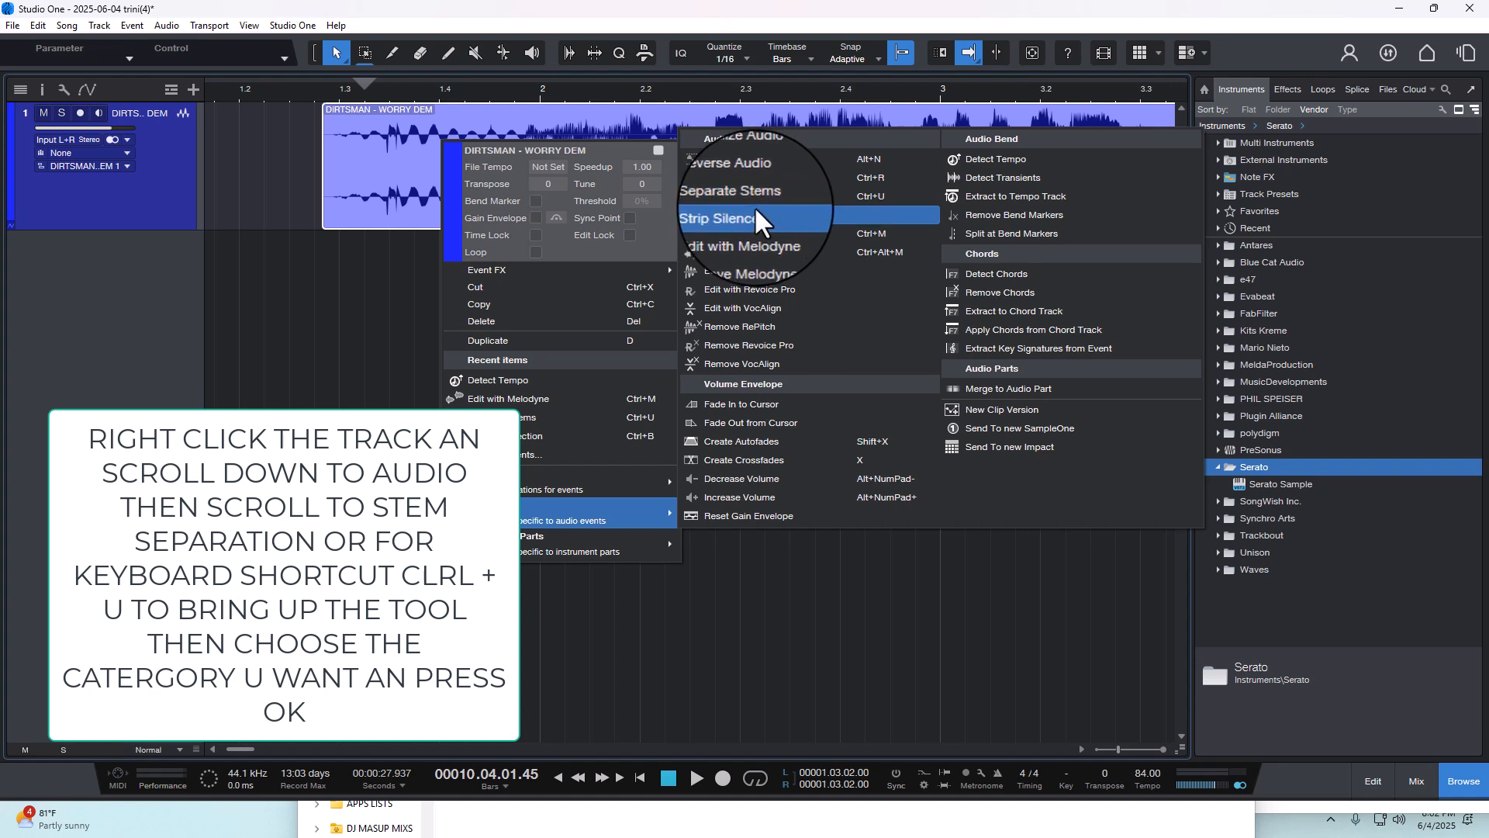
click(36, 514)
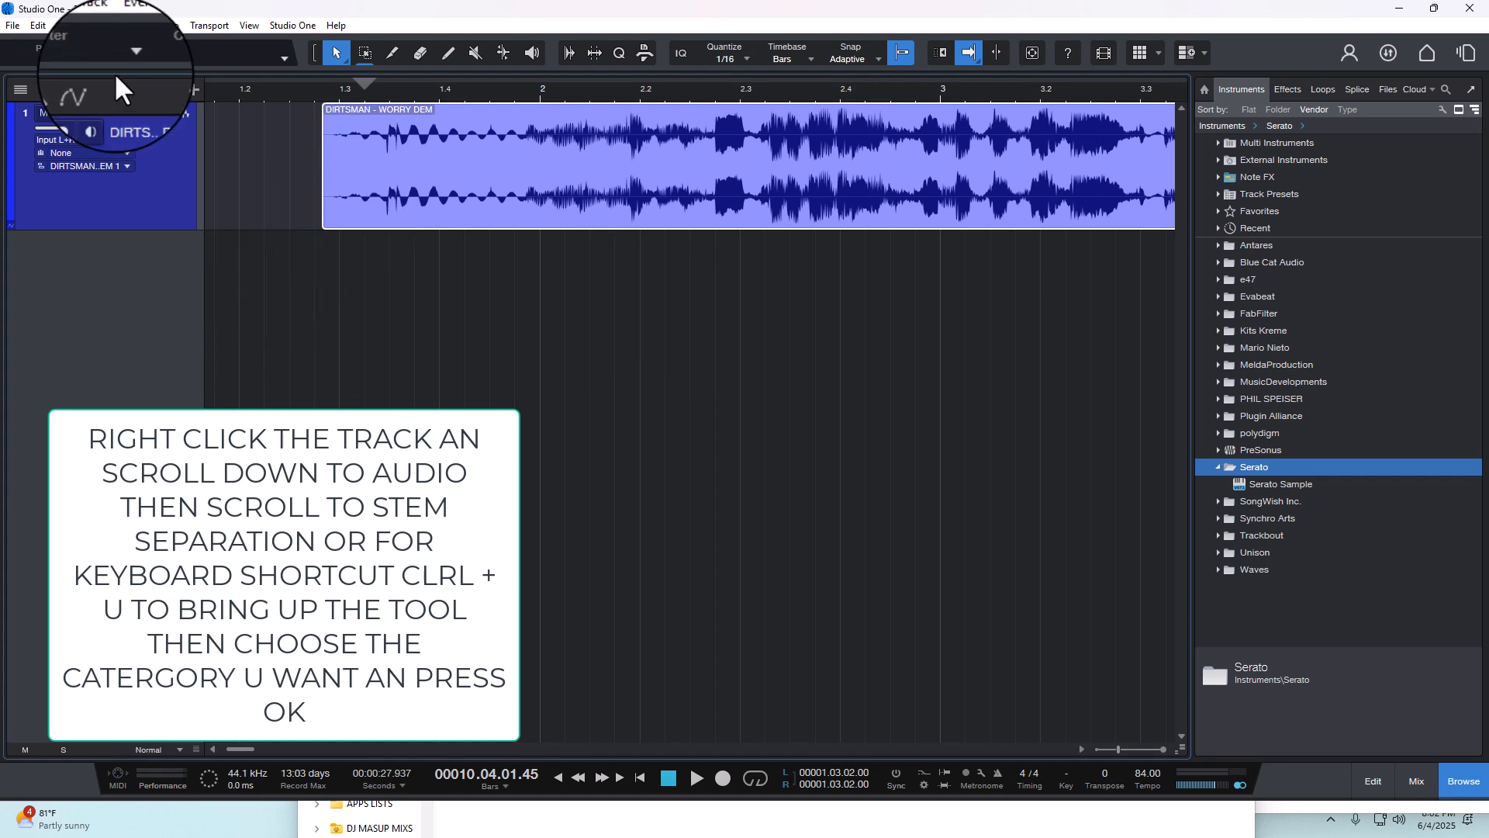
- Separate the DIRTSMAN - WORRY DEM audio event into Vocals, Drums, Bass and Other stems without consolidating them
key(ctrl+u)
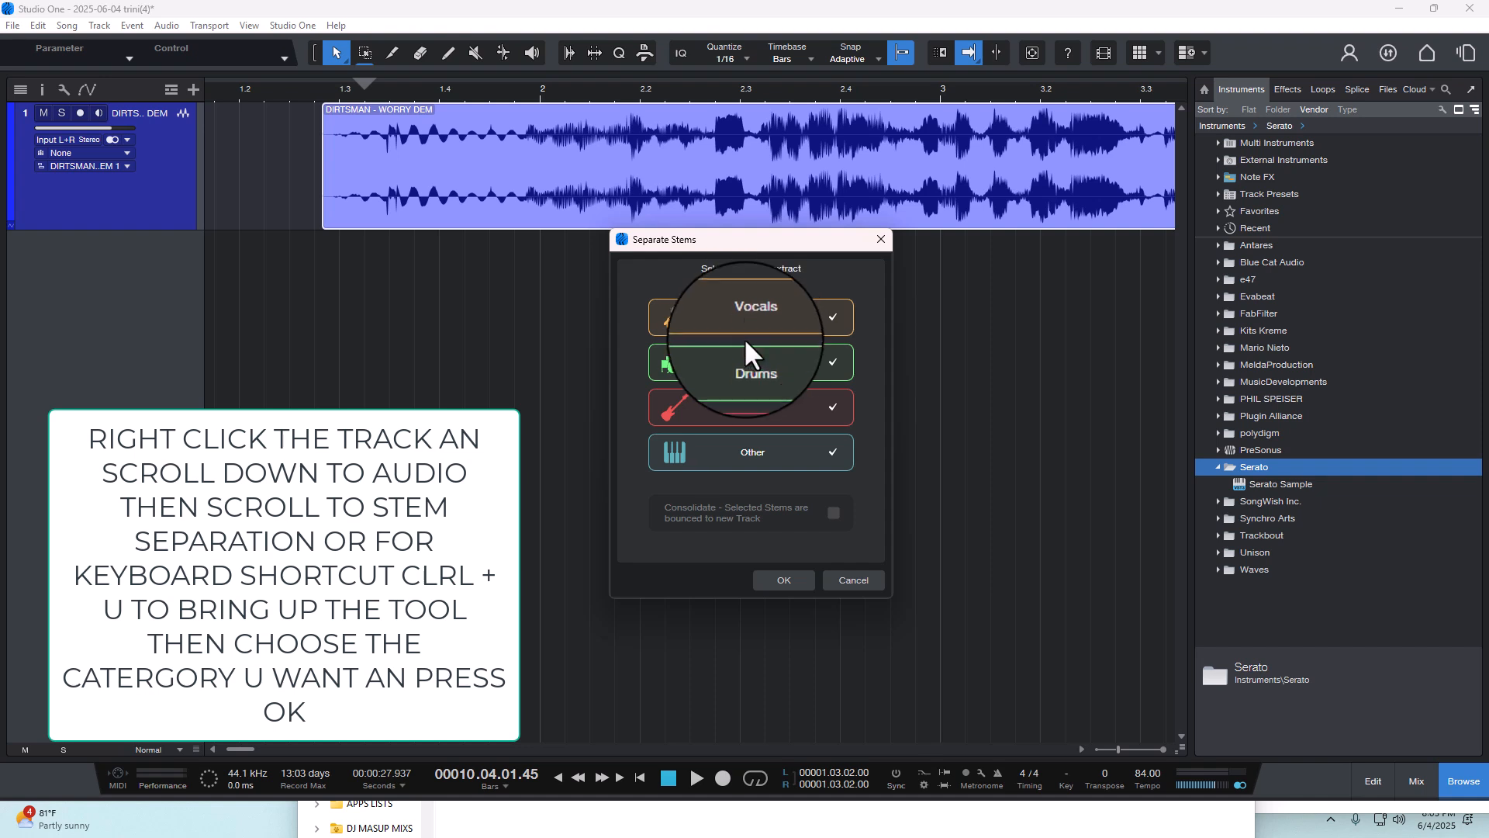
click(782, 580)
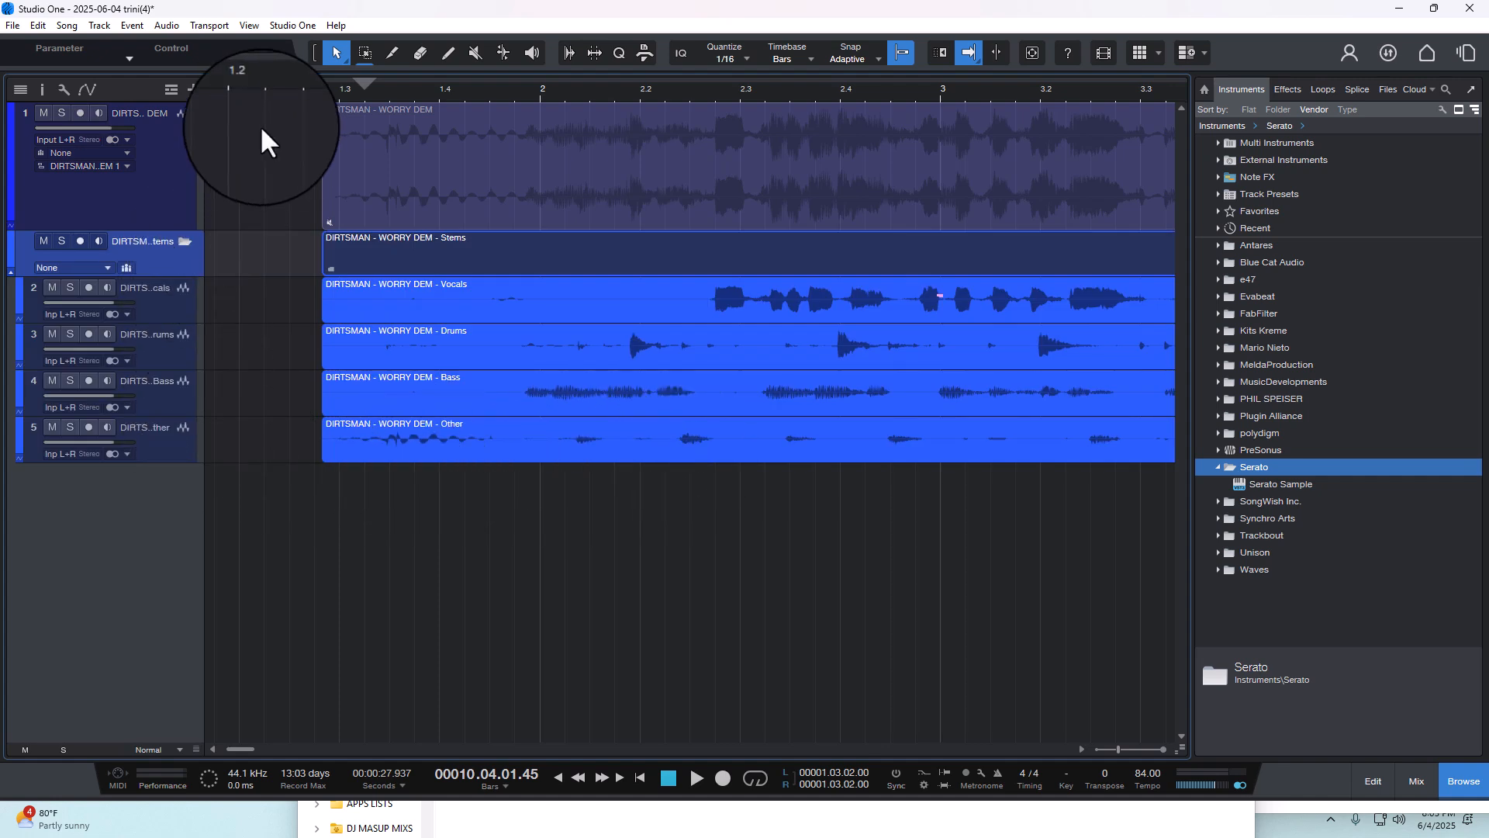
- Solo the Vocals stem and audition it from position 2.02.03, stopping playback after several bars
drag(279, 87, 443, 90)
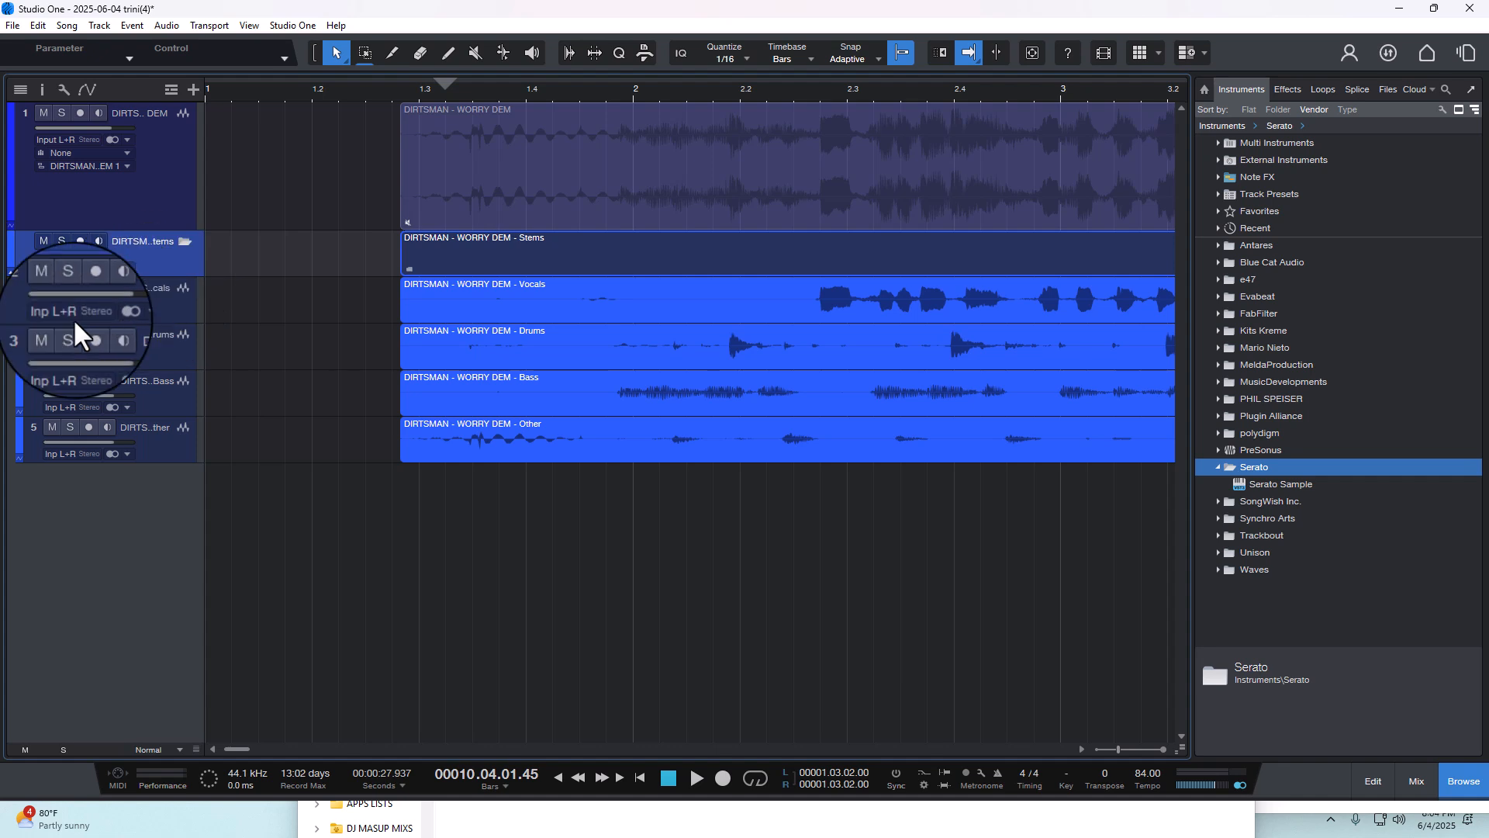
click(70, 287)
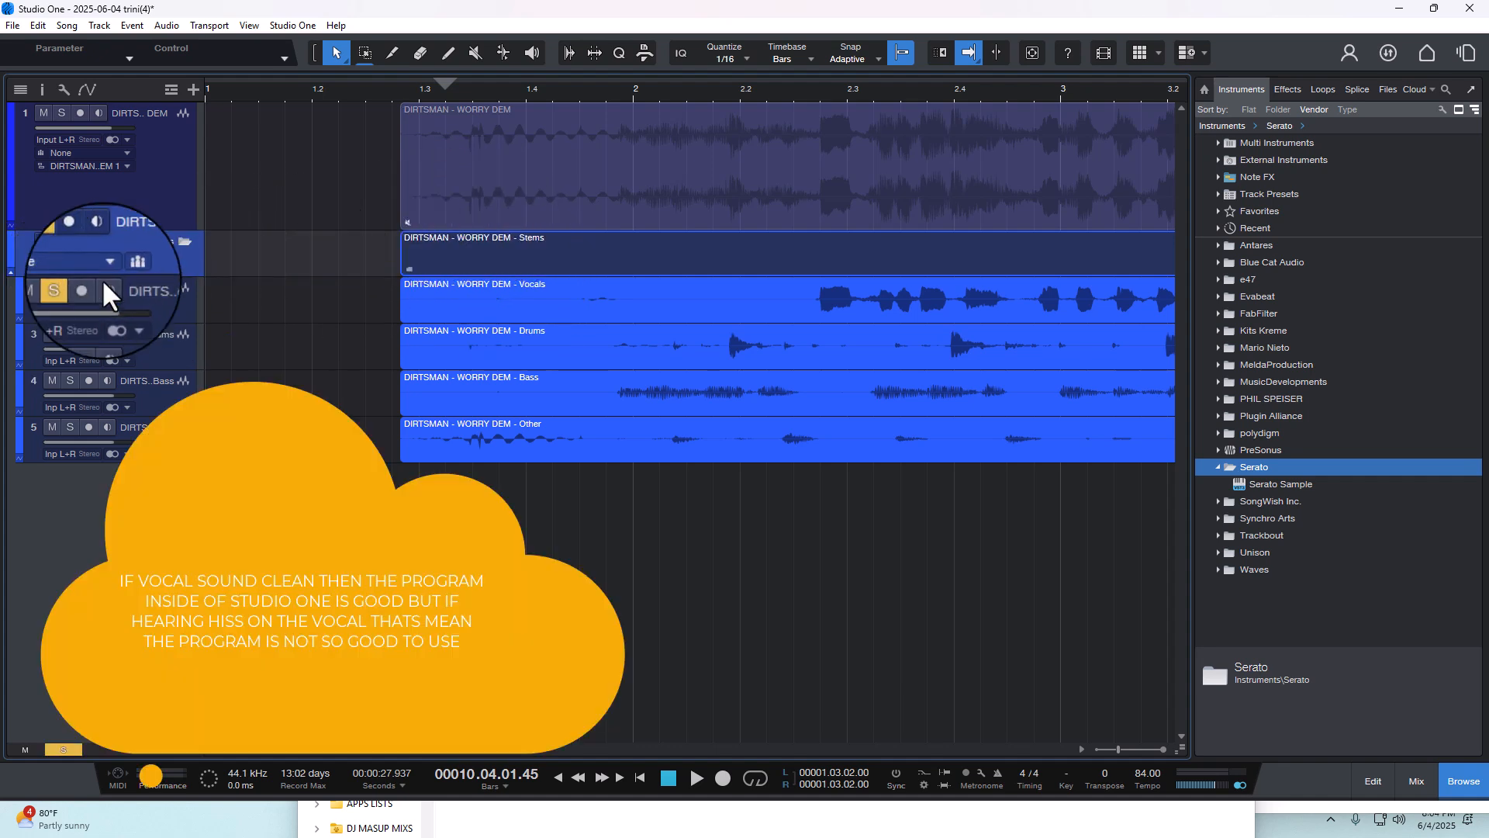
click(794, 86)
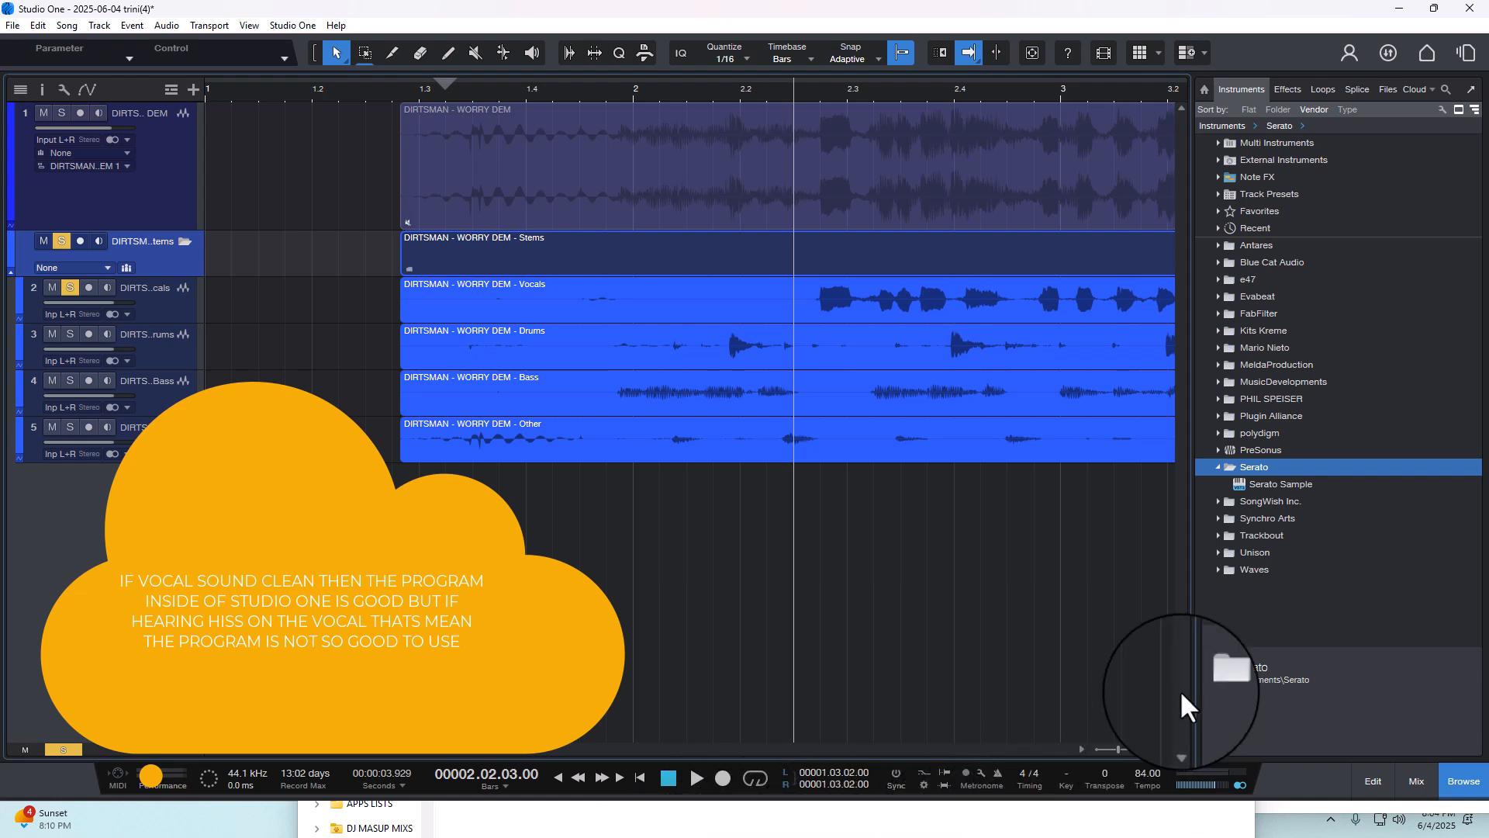
click(696, 778)
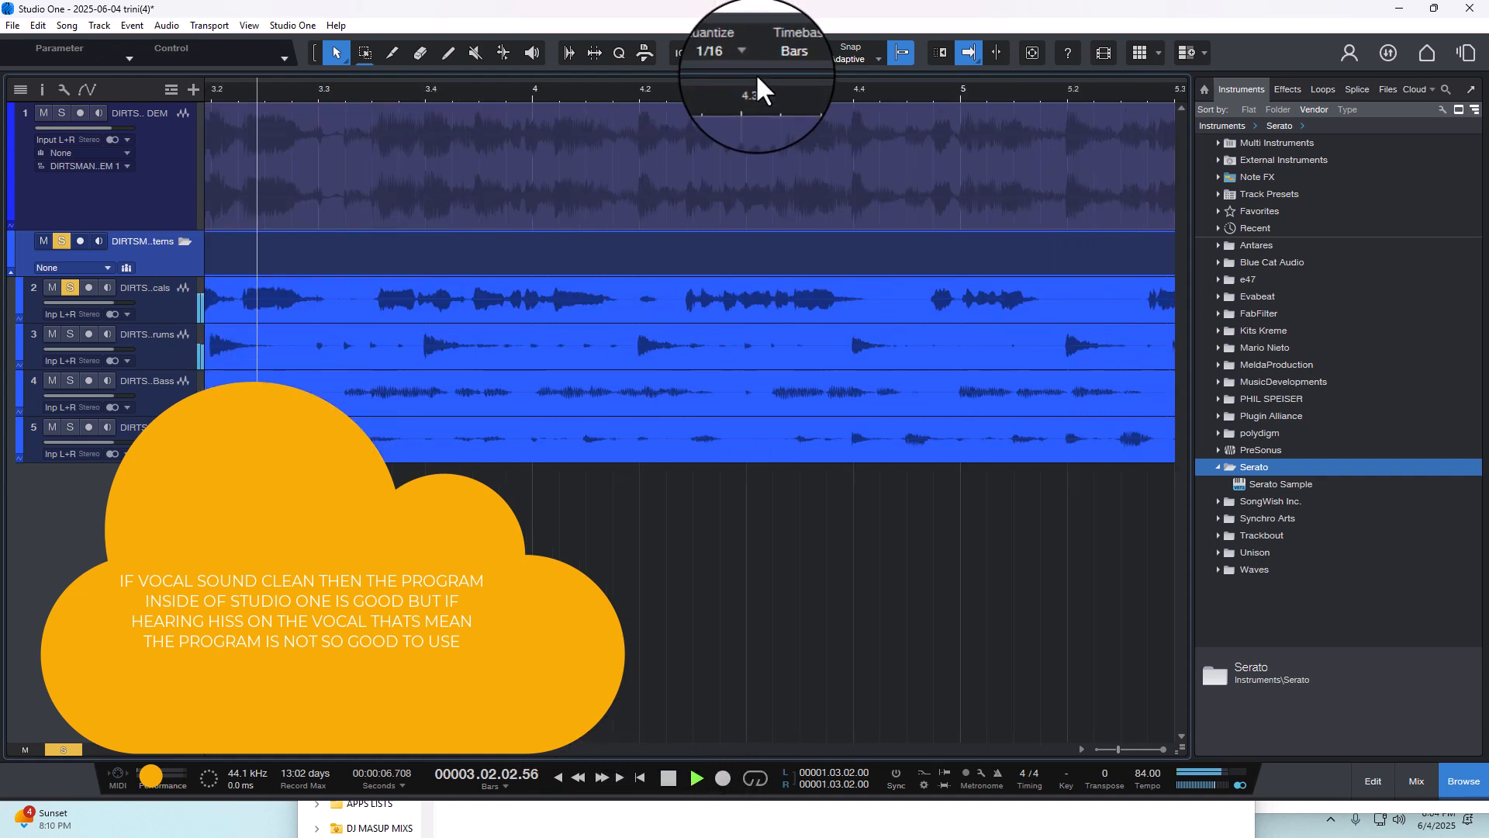
drag(752, 86, 753, 56)
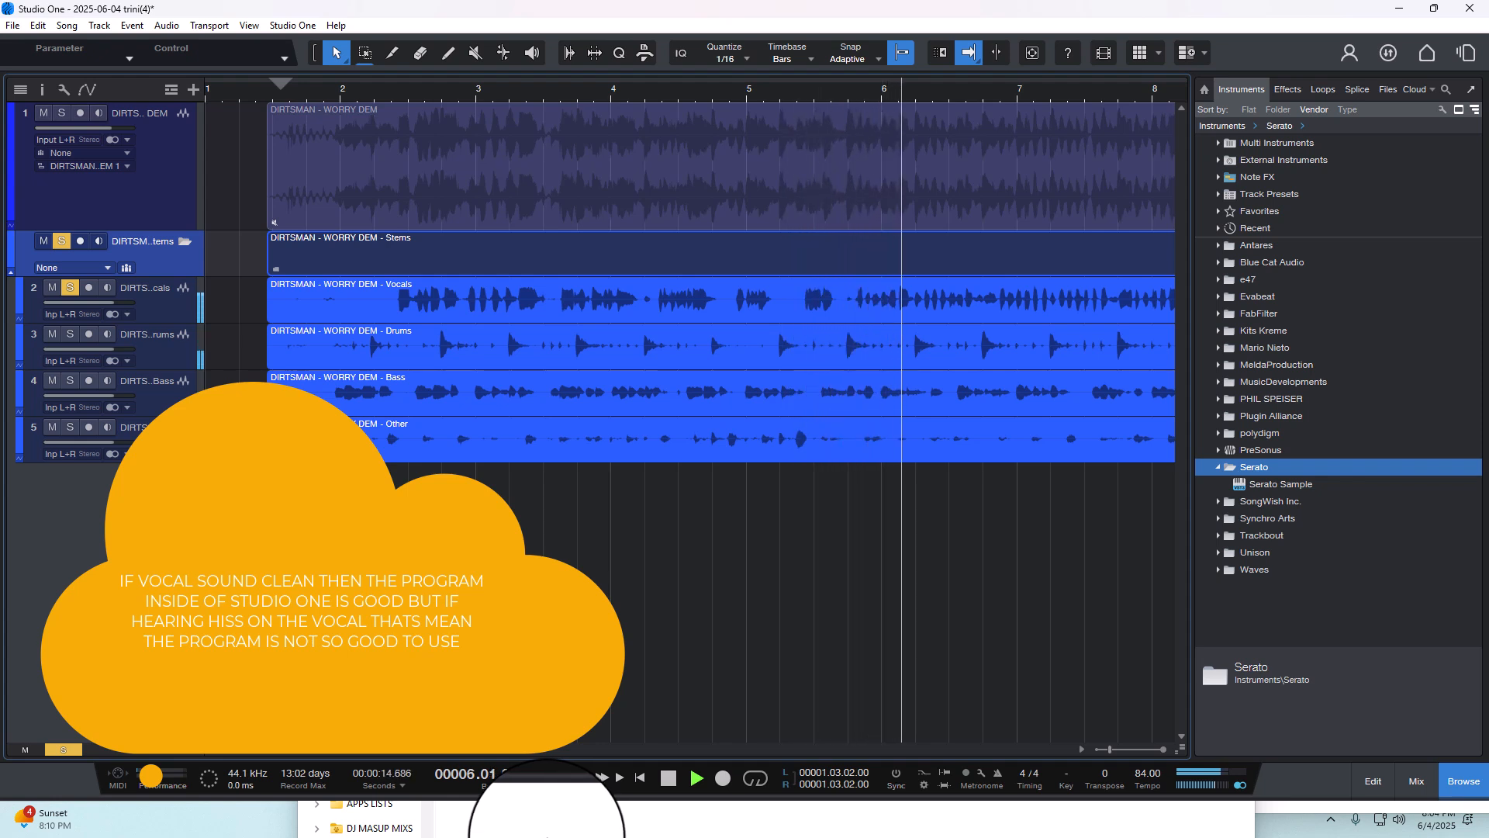
click(669, 778)
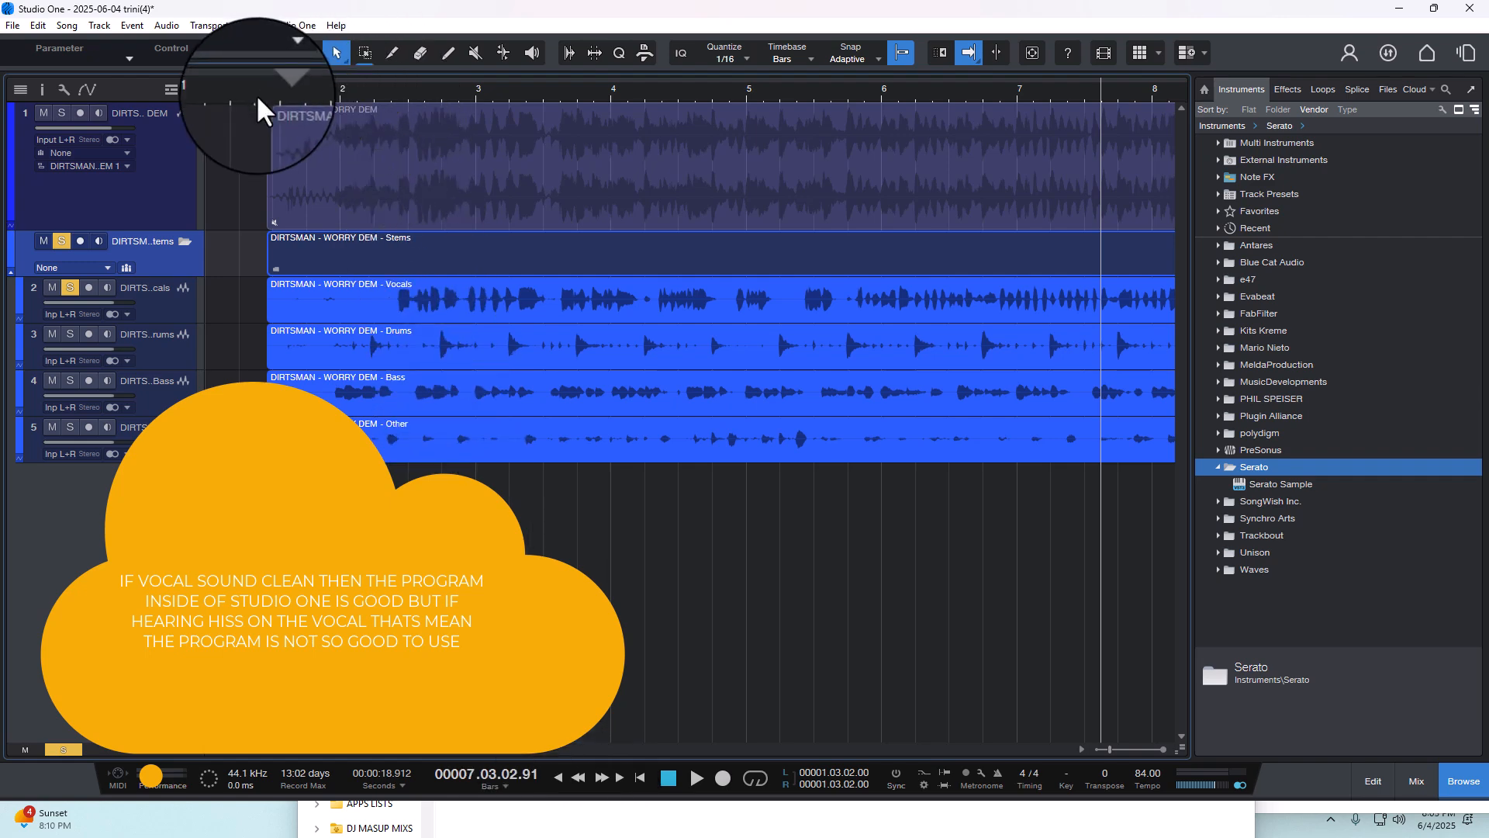
- Solo the Drums stem instead of the Vocals and audition it from position 1.04.04, stopping after several bars
drag(262, 95, 525, 127)
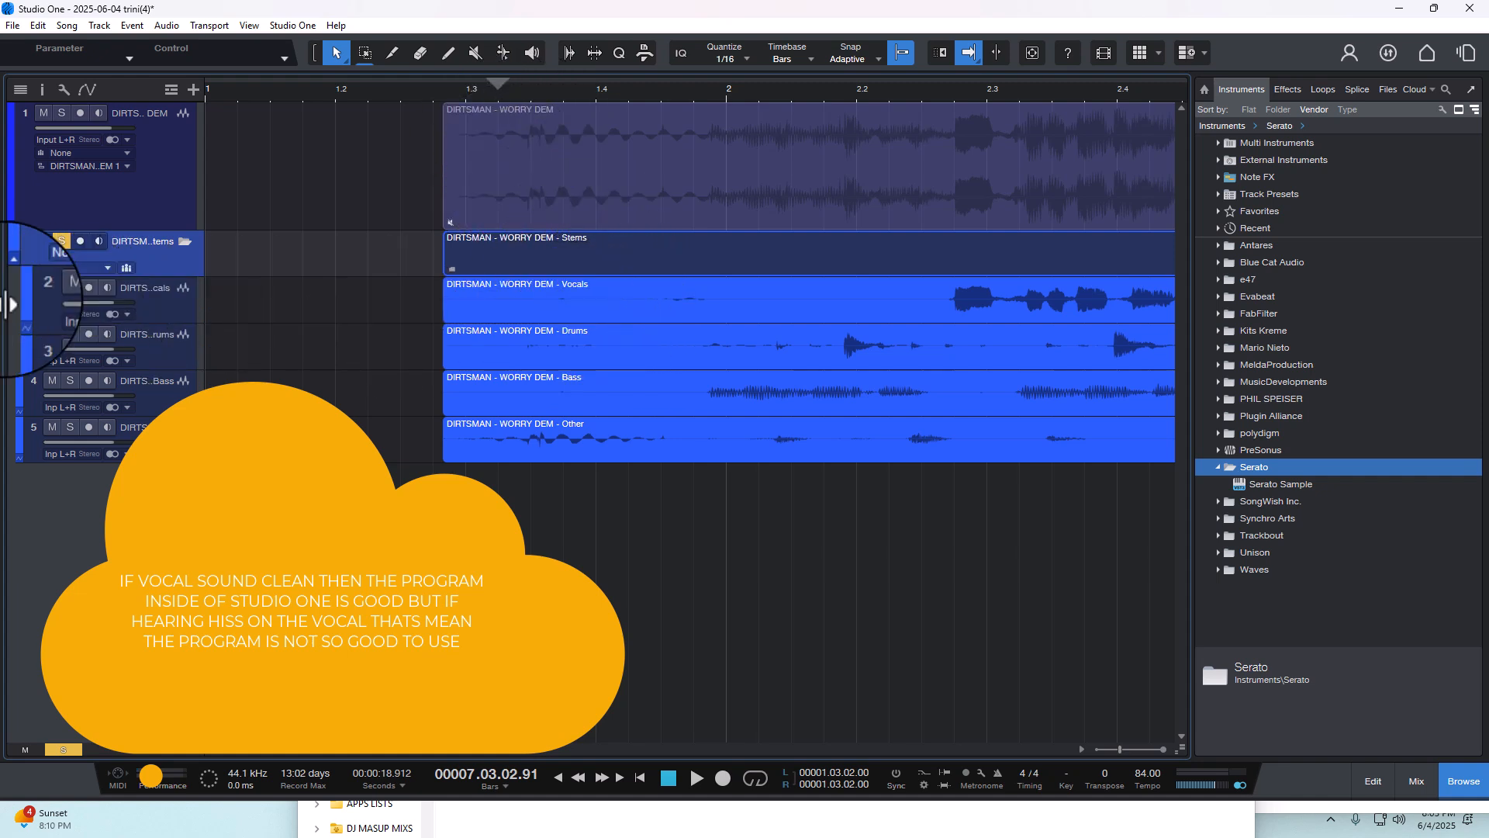
click(75, 286)
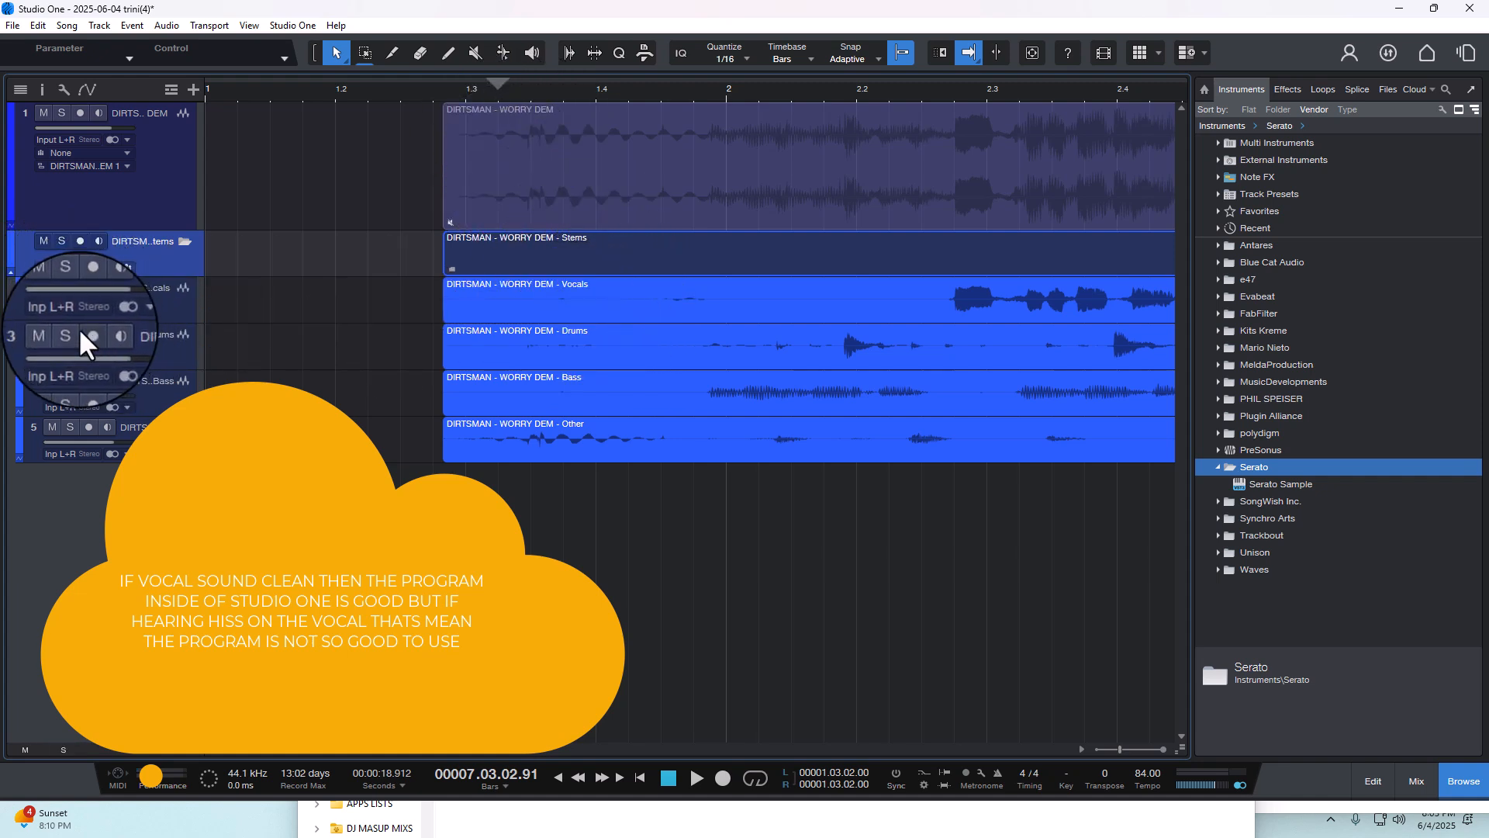
click(71, 334)
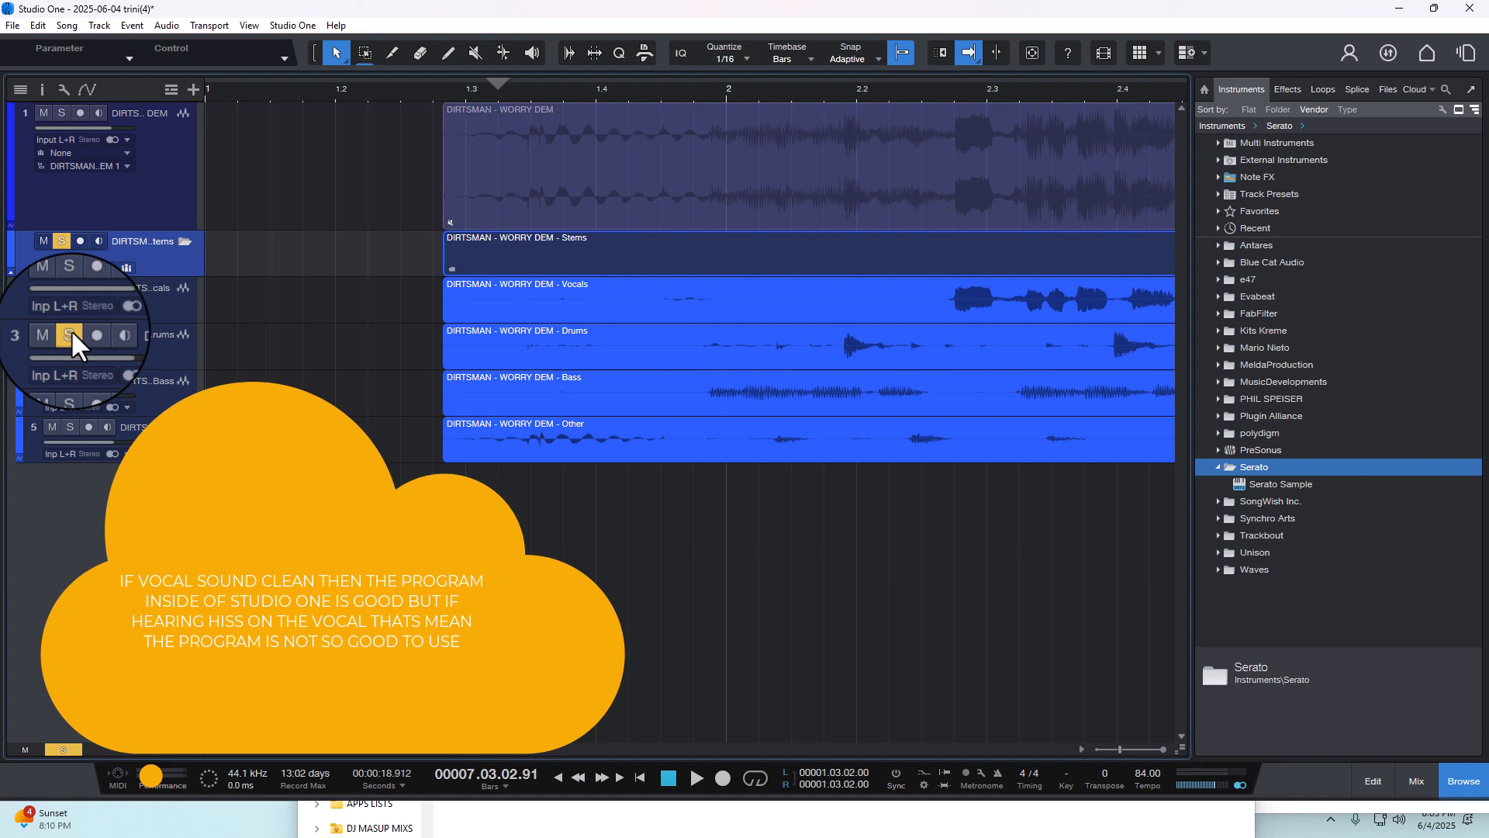
click(694, 97)
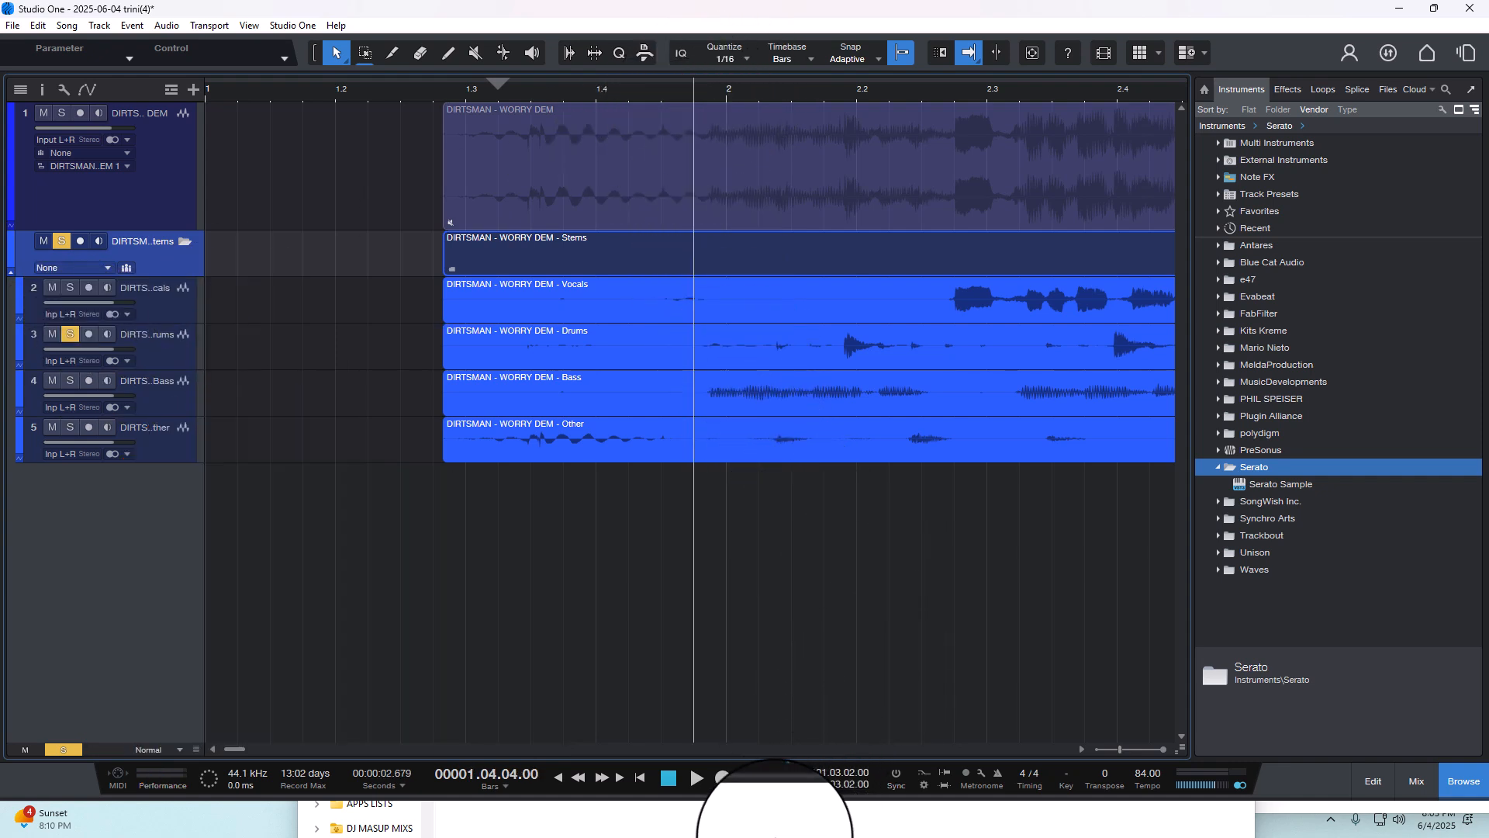
click(695, 787)
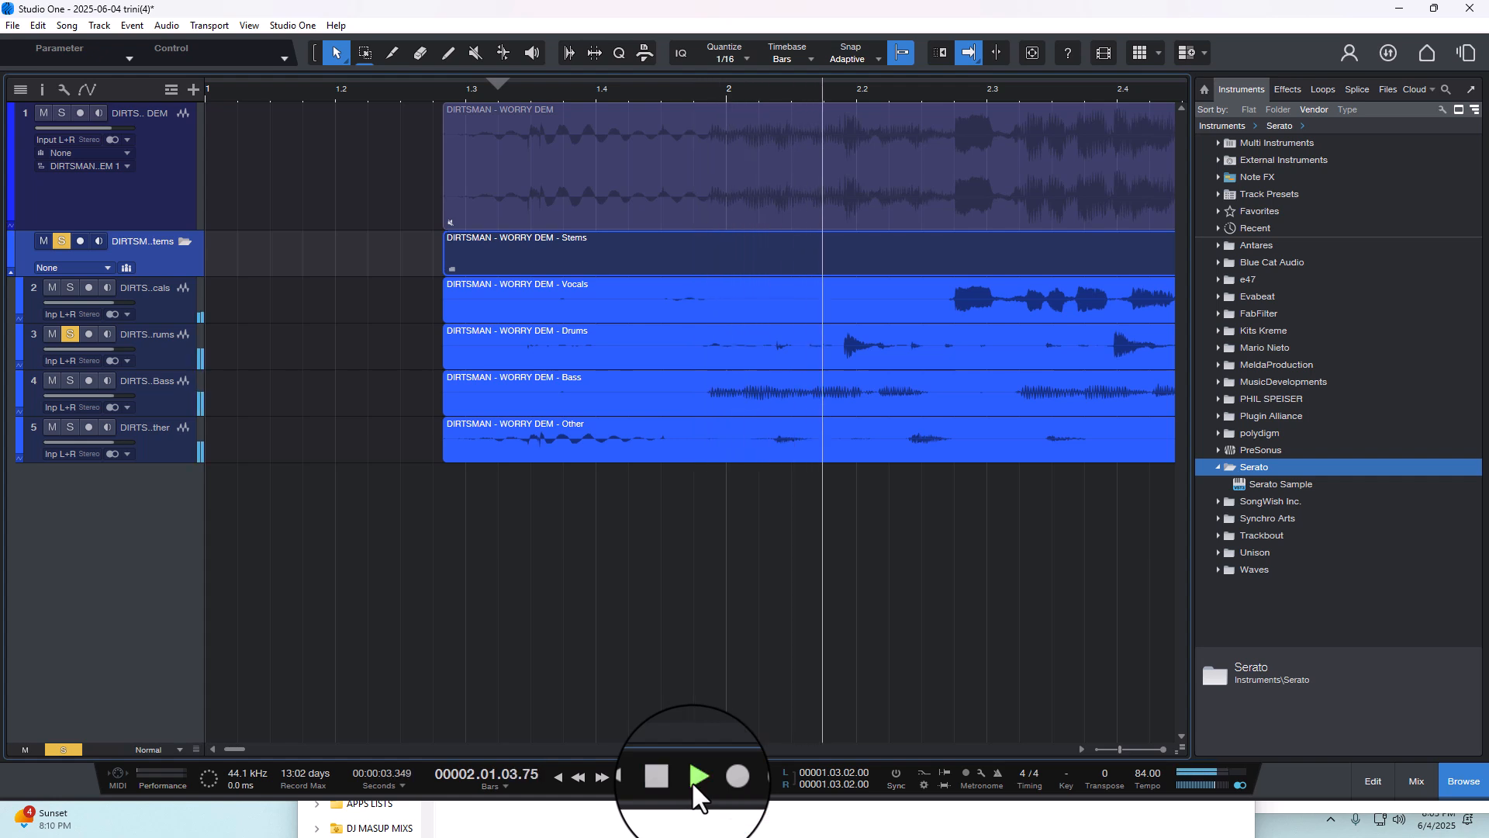
drag(782, 88, 782, 62)
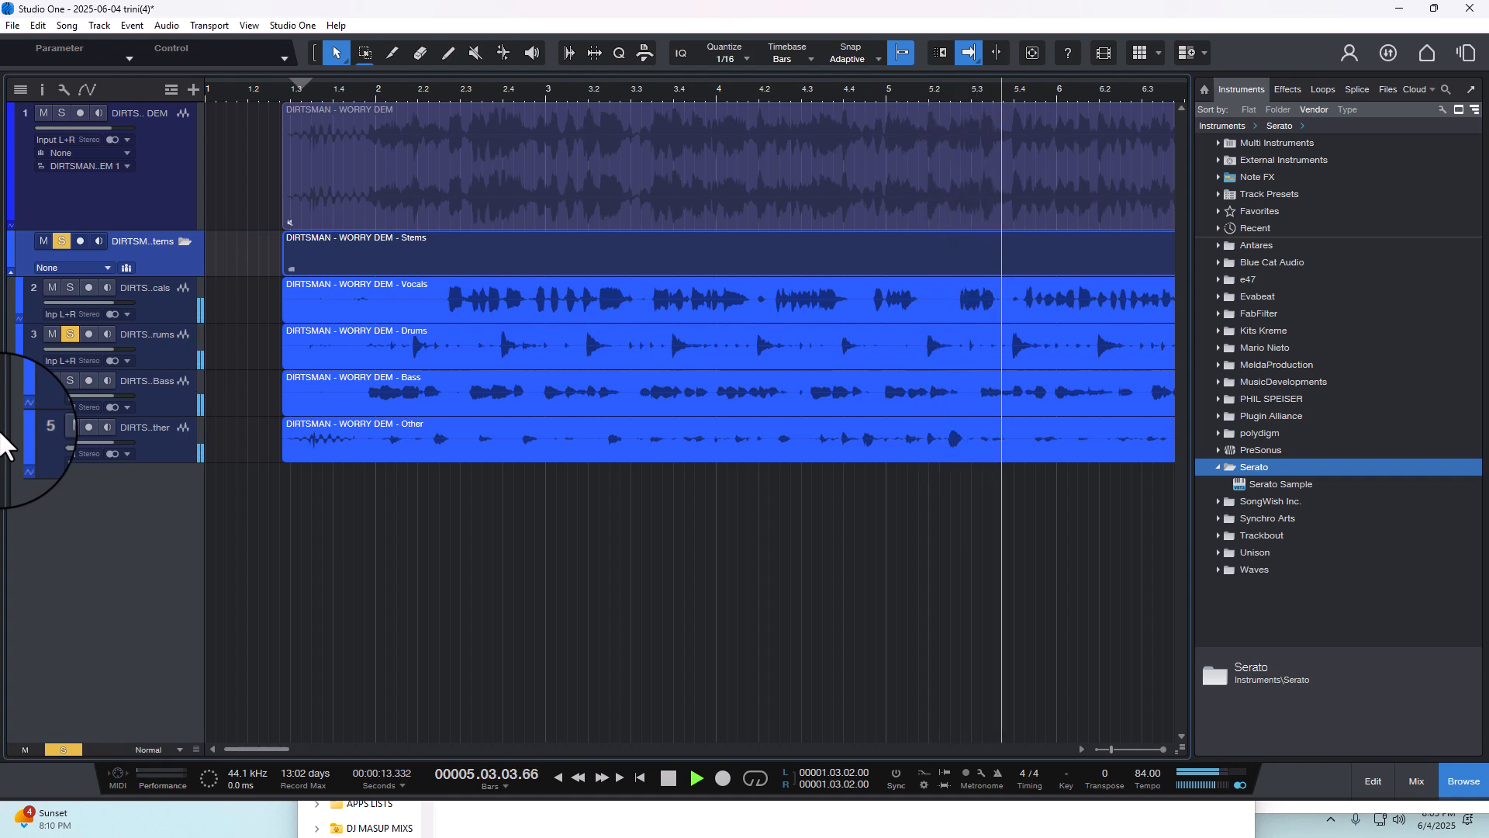
click(664, 779)
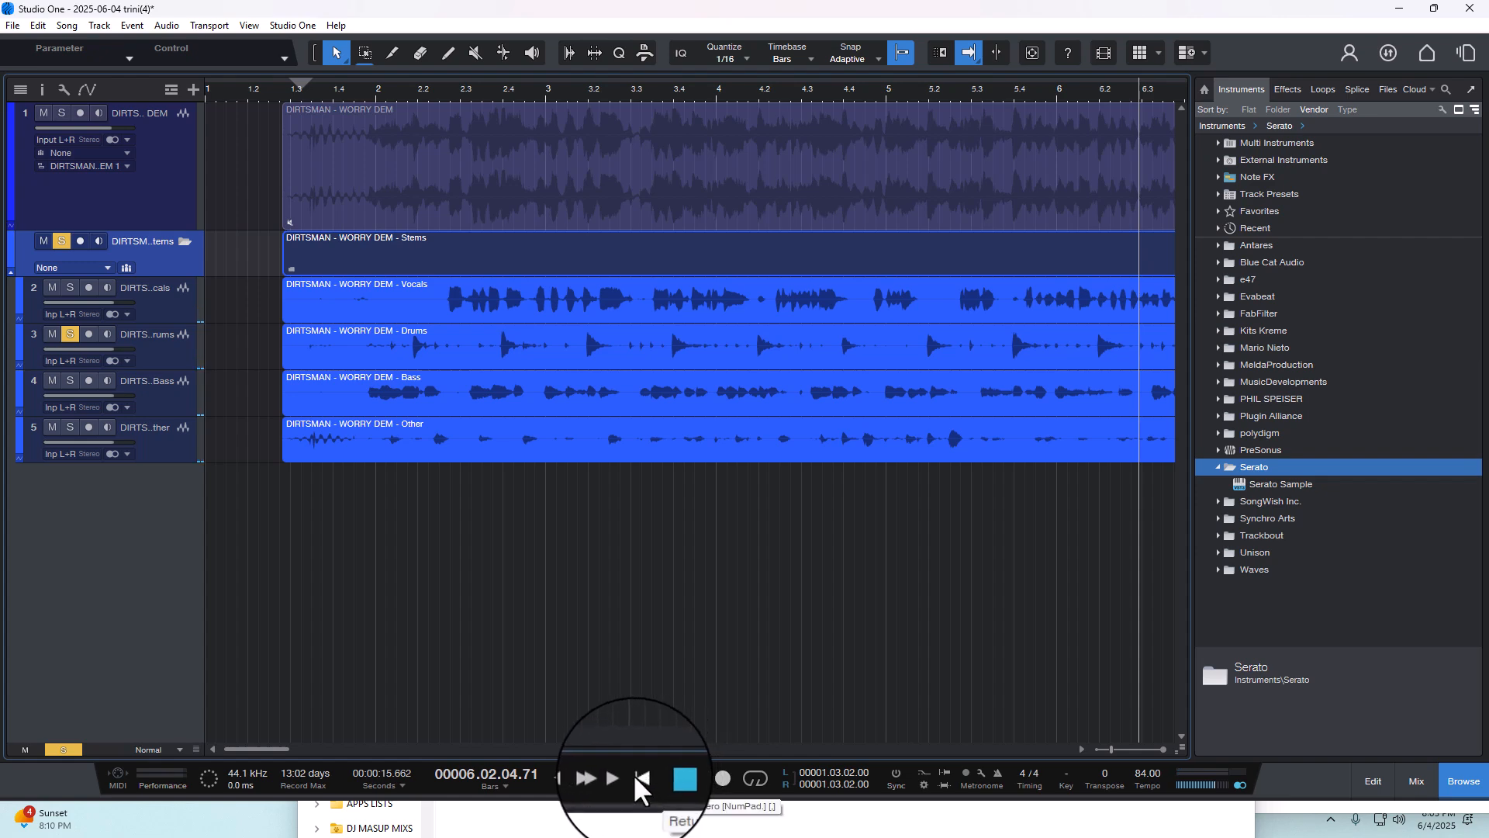
- Solo the Bass stem instead of the Drums and audition it from just before bar 2, stopping after a few bars
drag(272, 92, 455, 140)
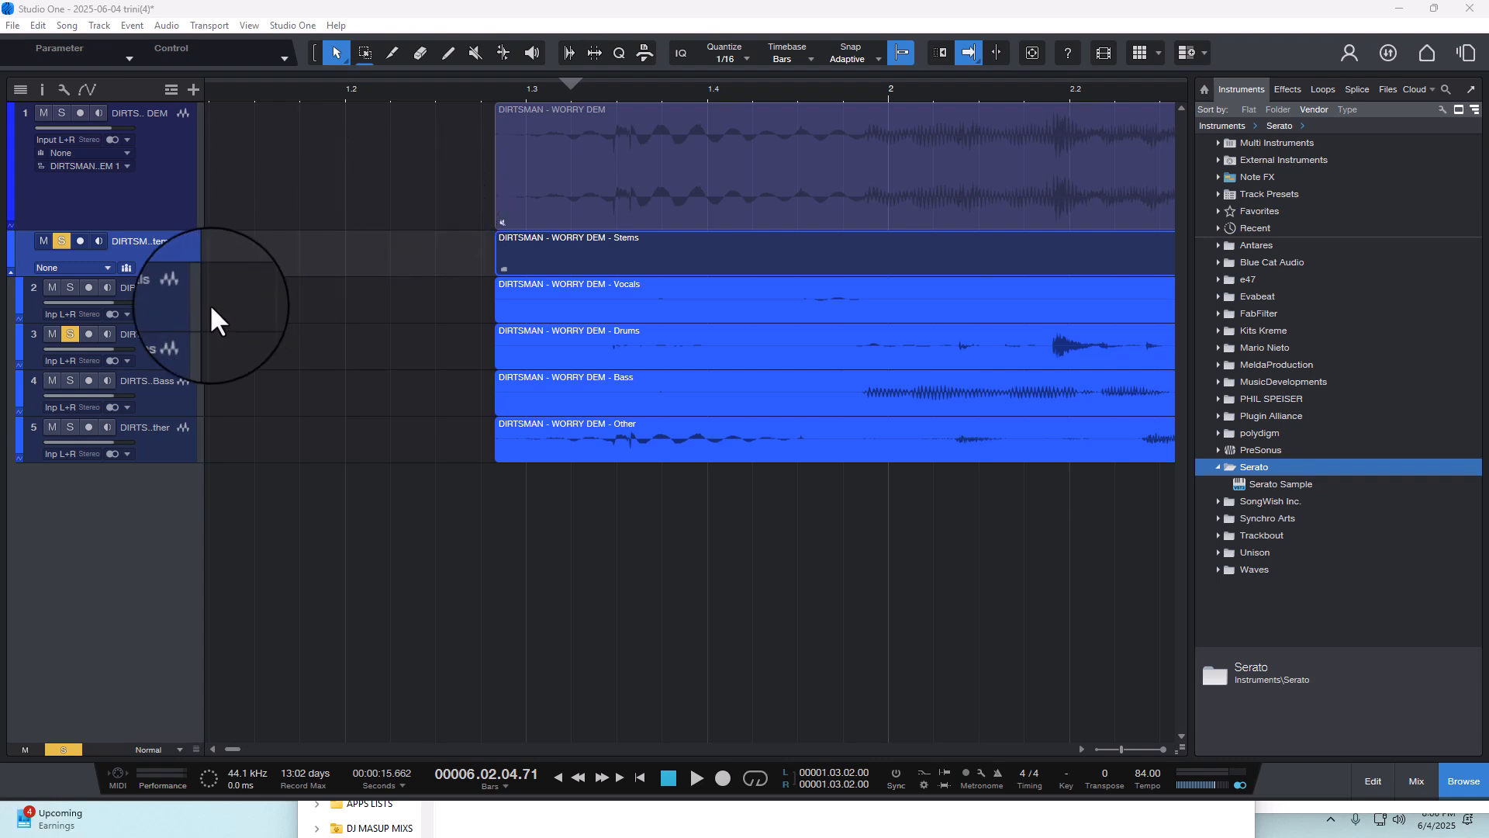
click(68, 333)
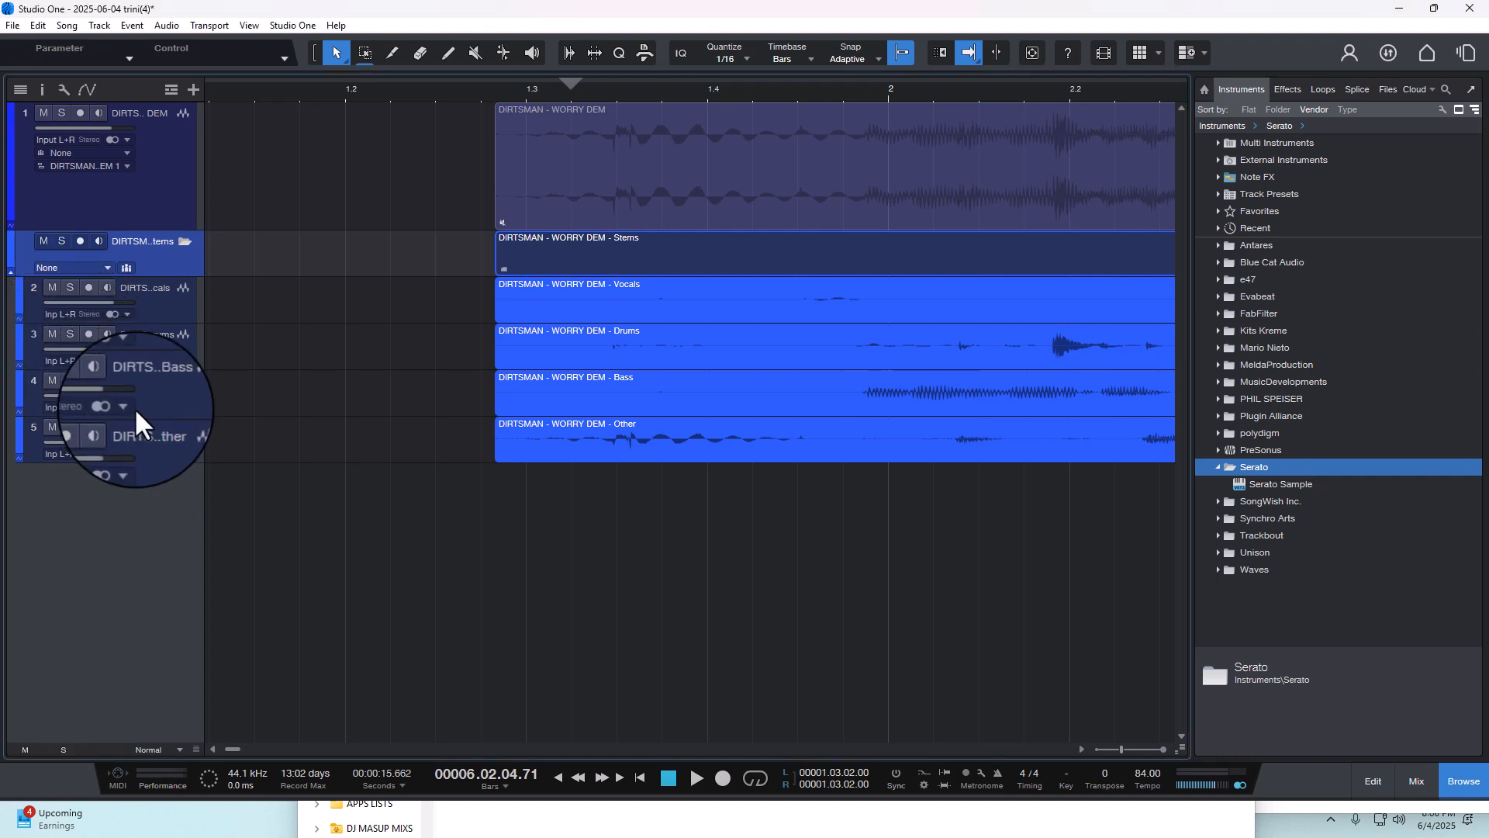
click(69, 379)
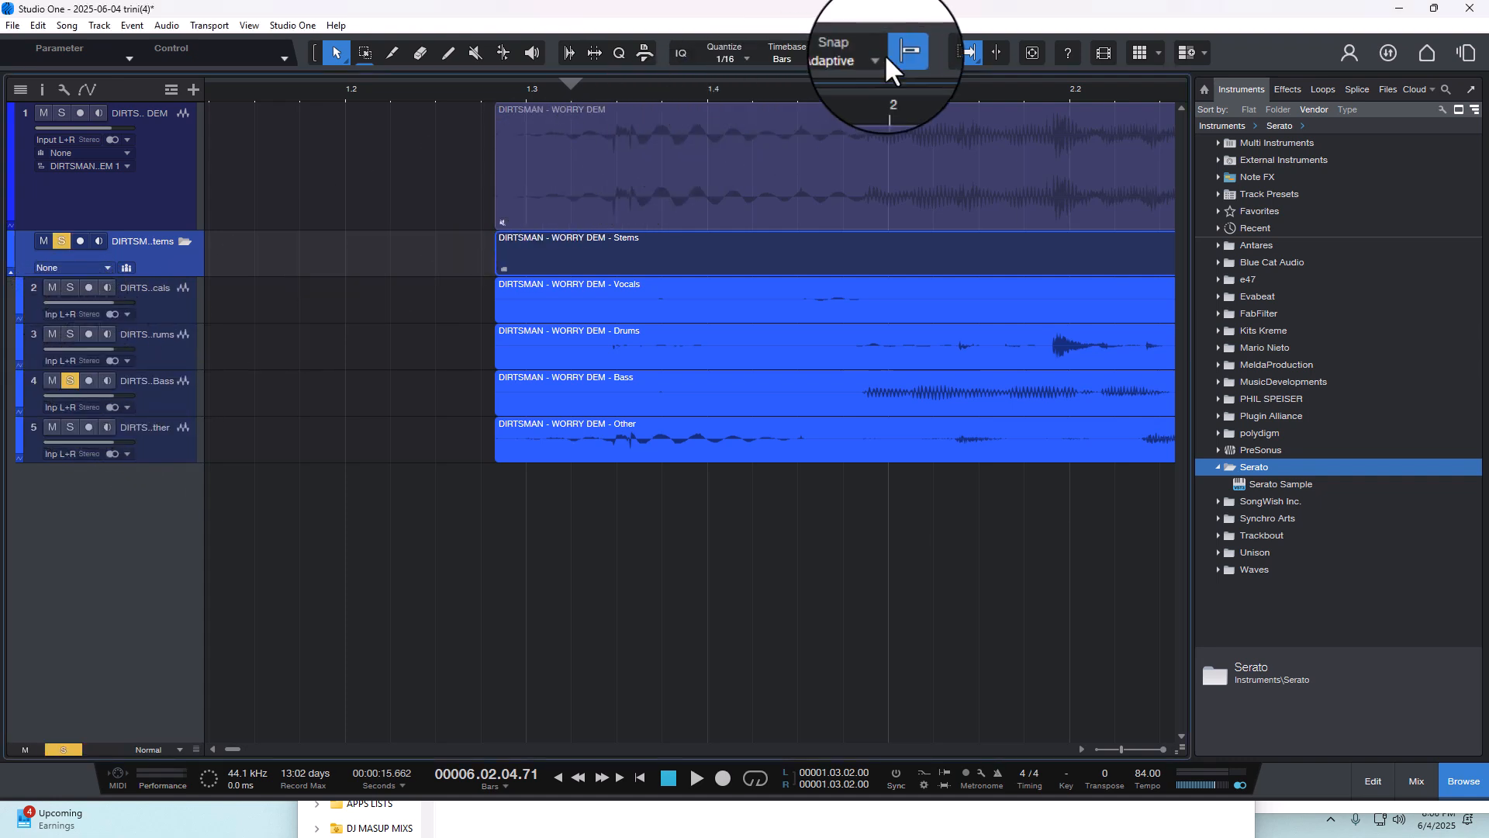
click(822, 84)
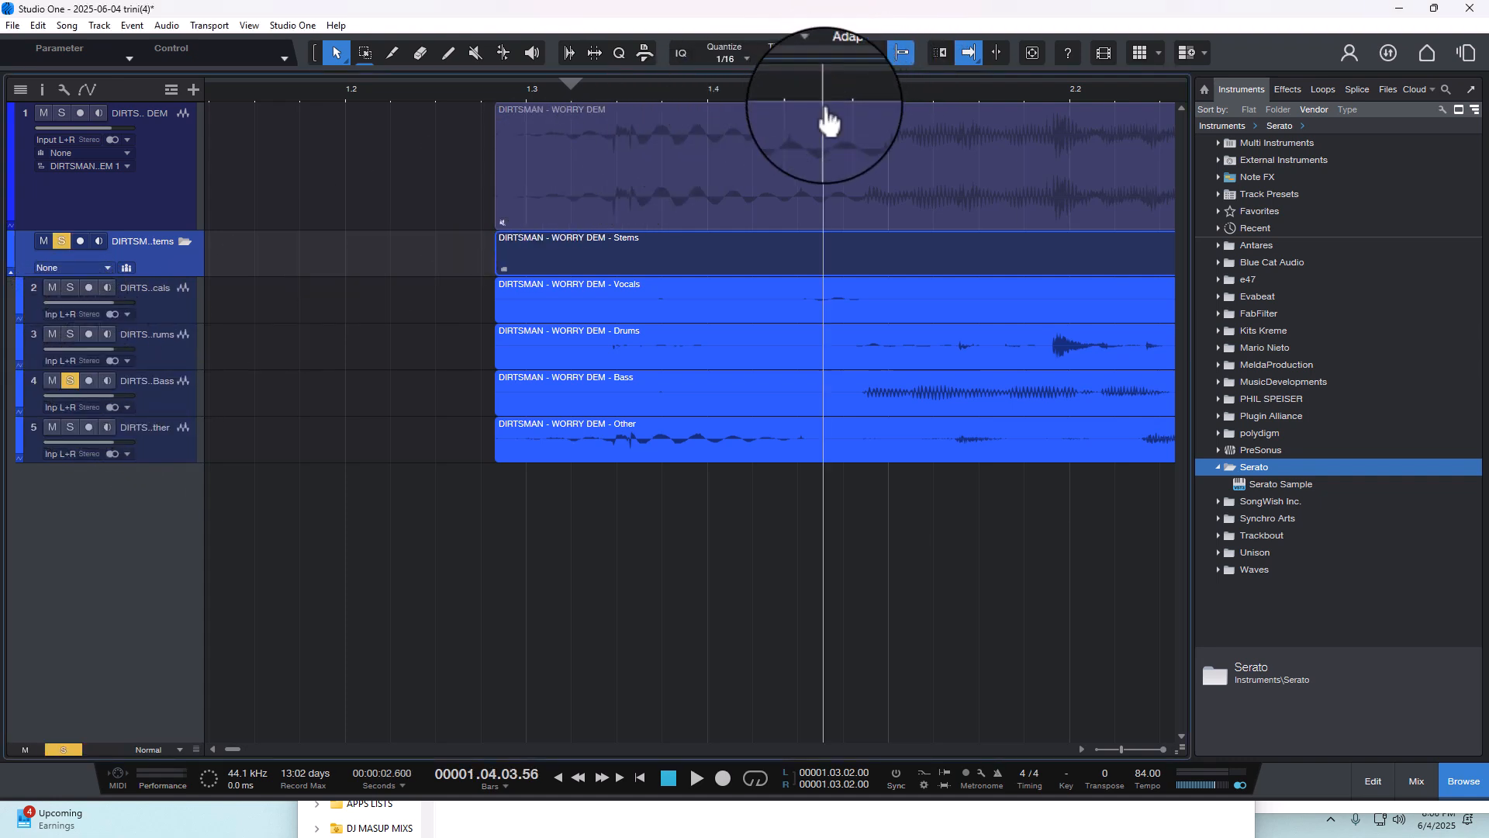
click(694, 775)
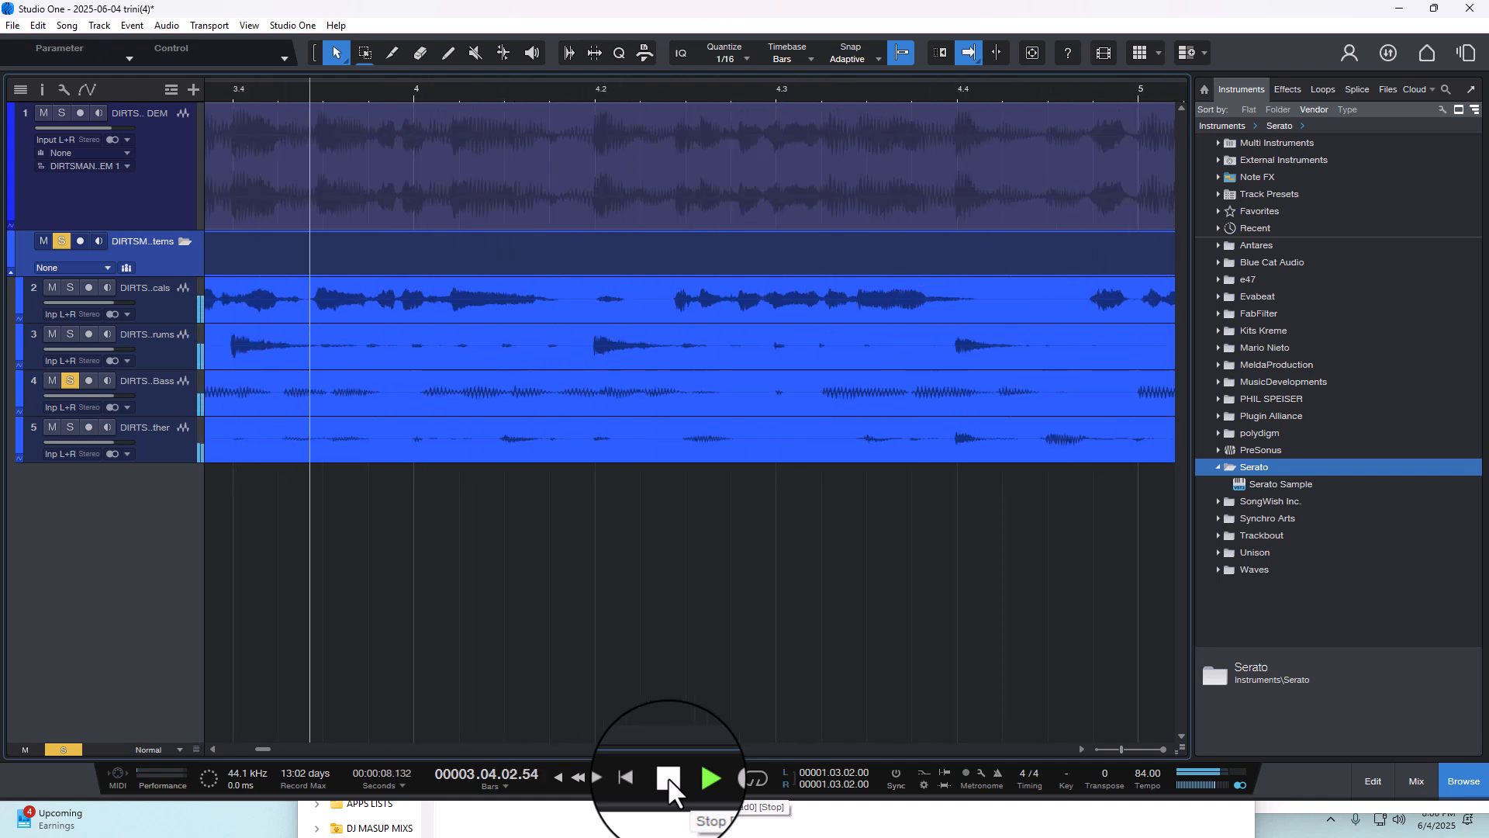
click(669, 778)
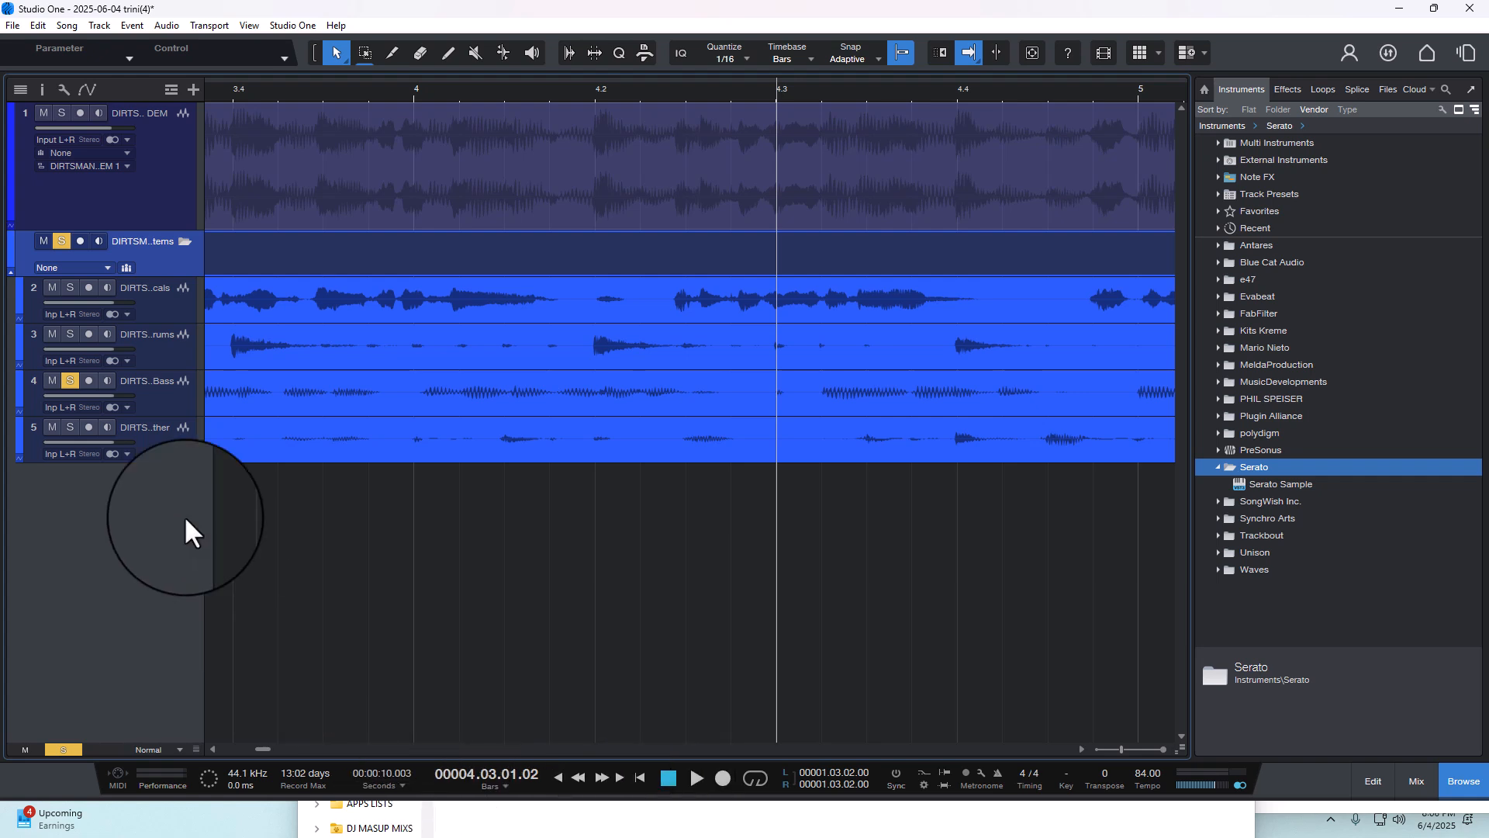
- Solo the Vocals stem instead of the Bass and audition it from position 4.03.01, stopping after a few bars
click(65, 381)
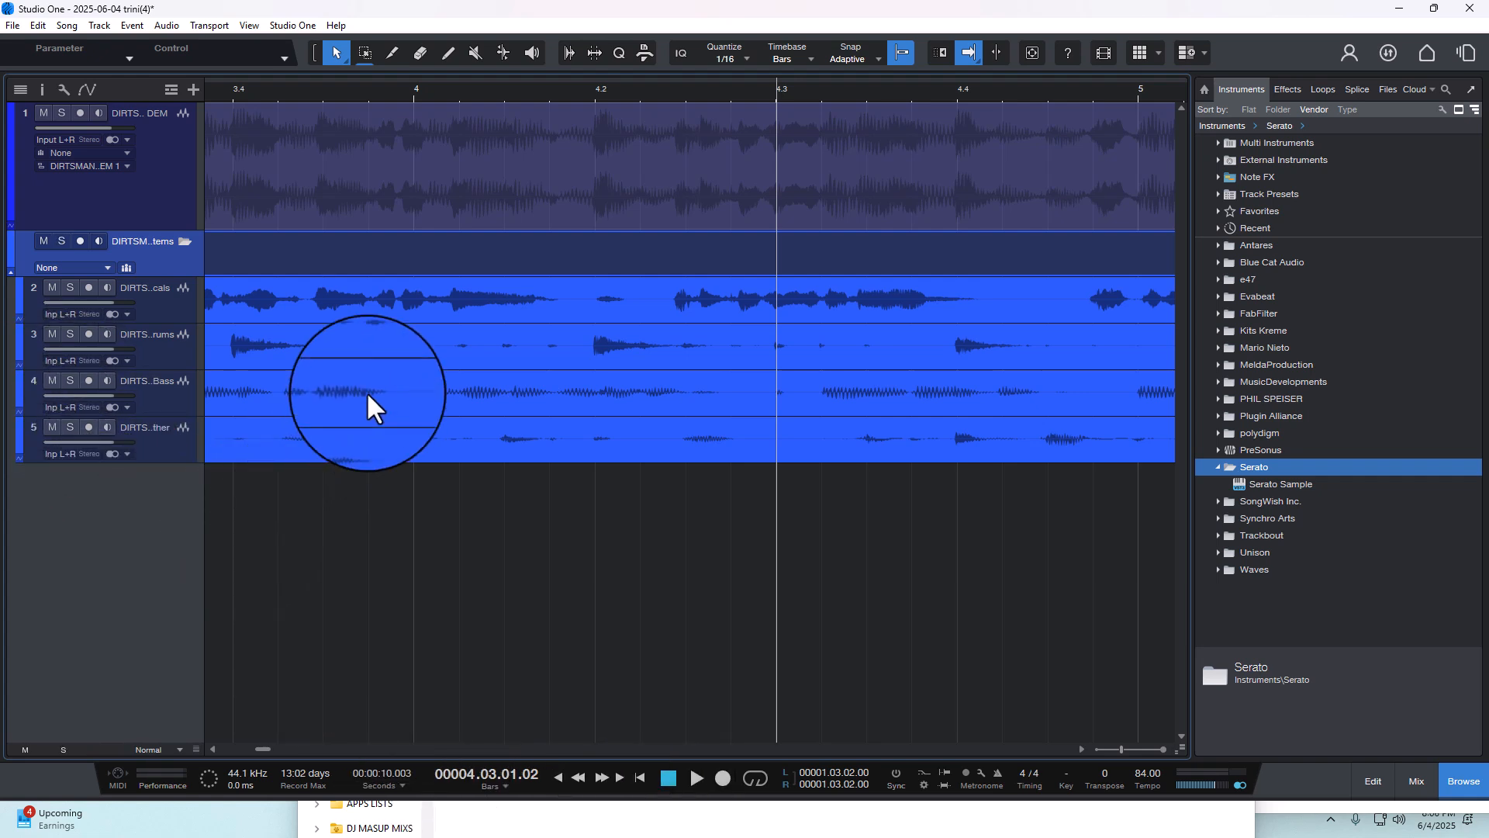
click(69, 287)
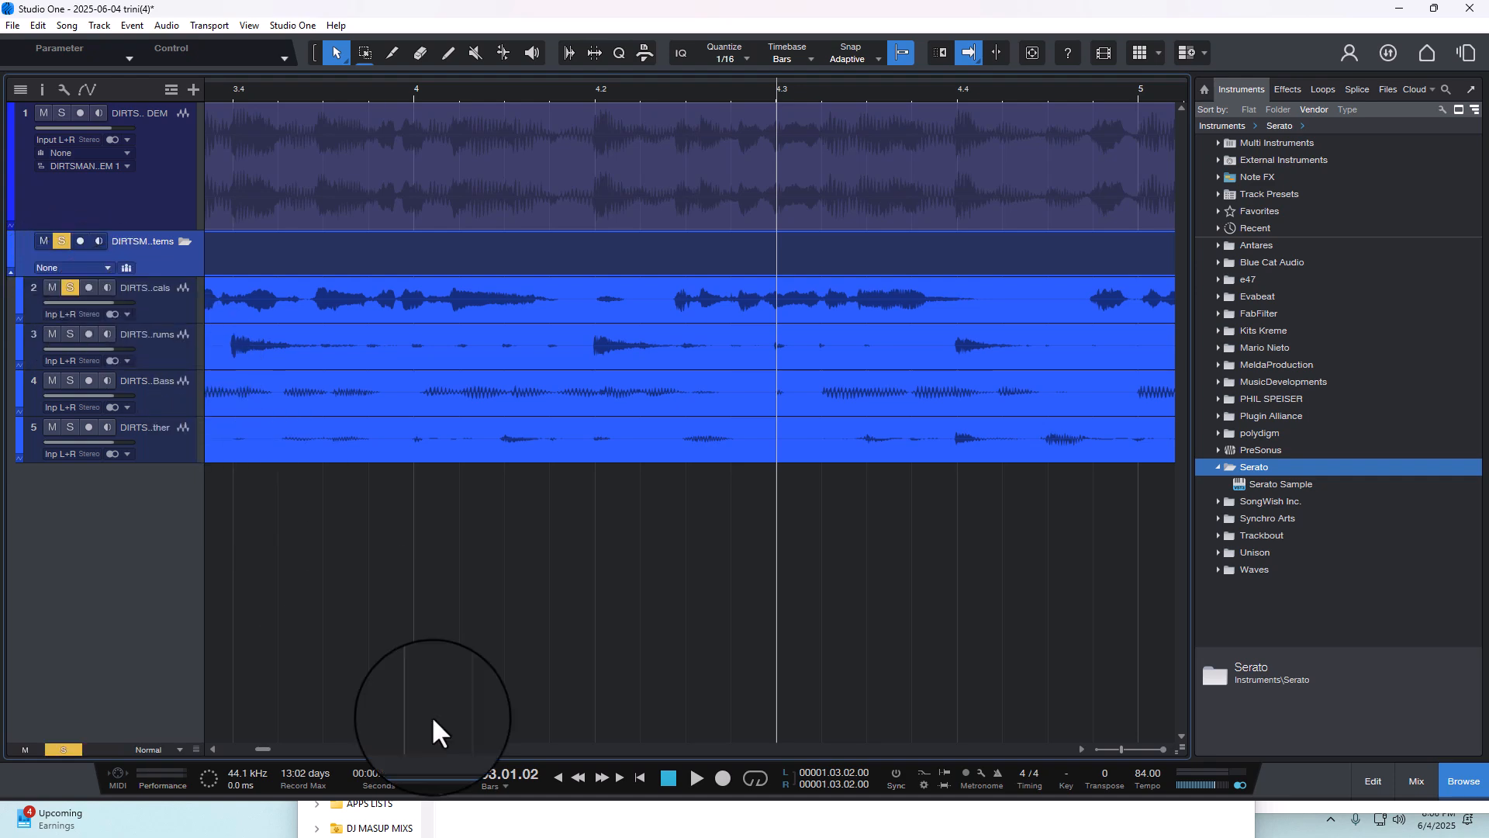
click(690, 776)
drag(835, 91, 837, 60)
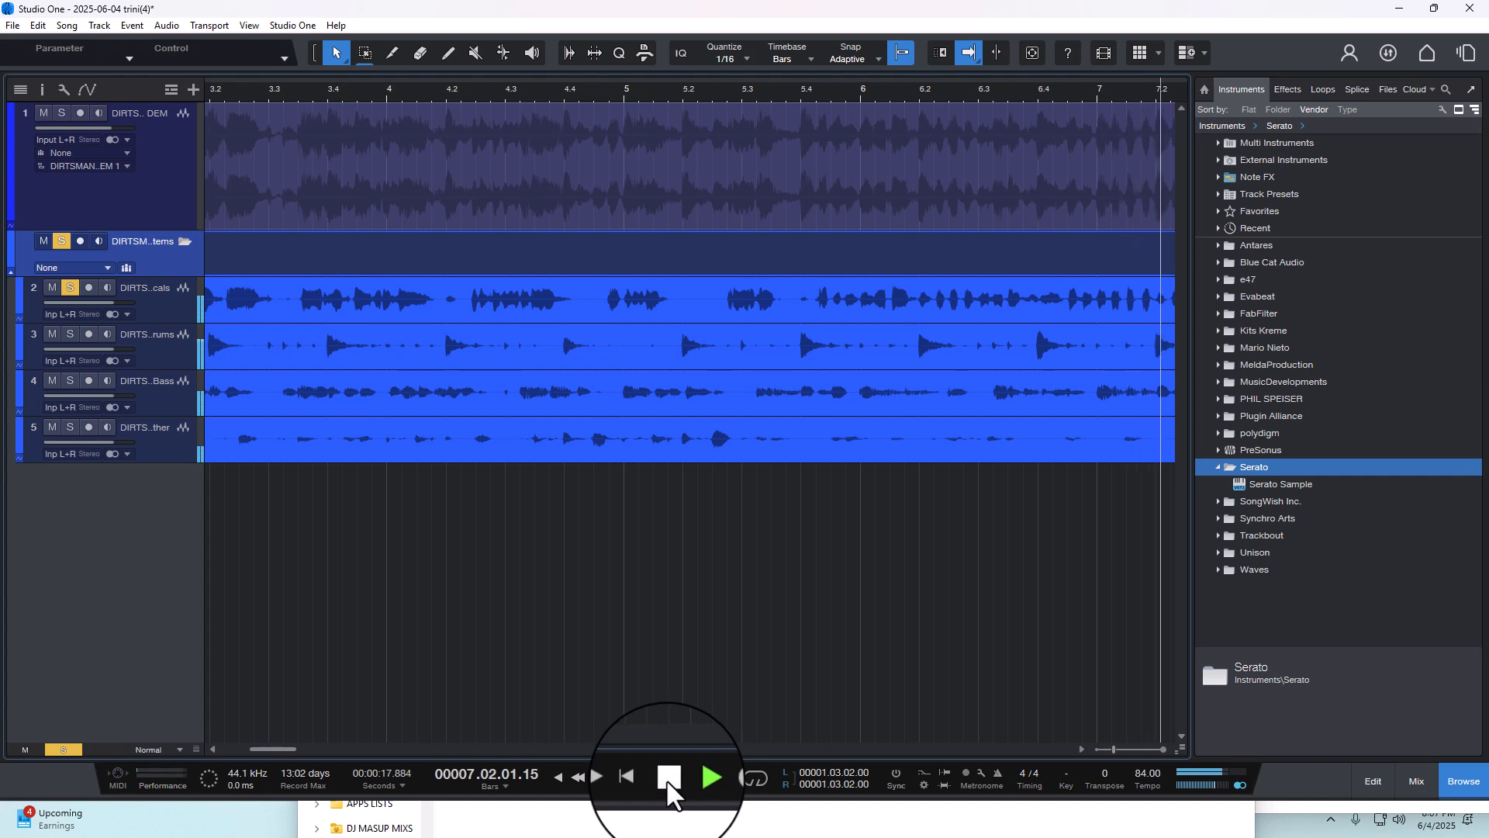
click(666, 779)
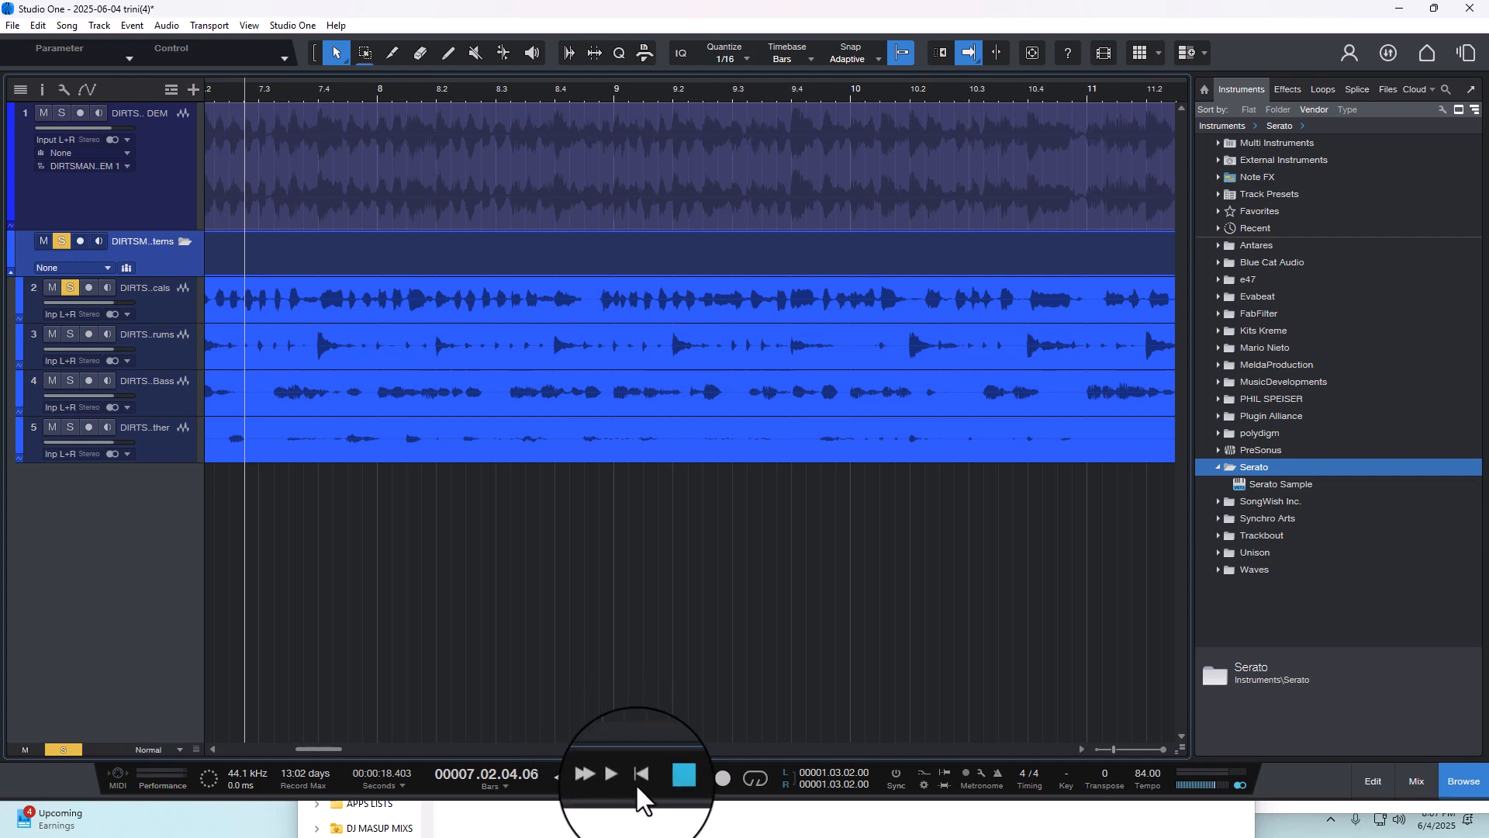
drag(313, 746, 215, 761)
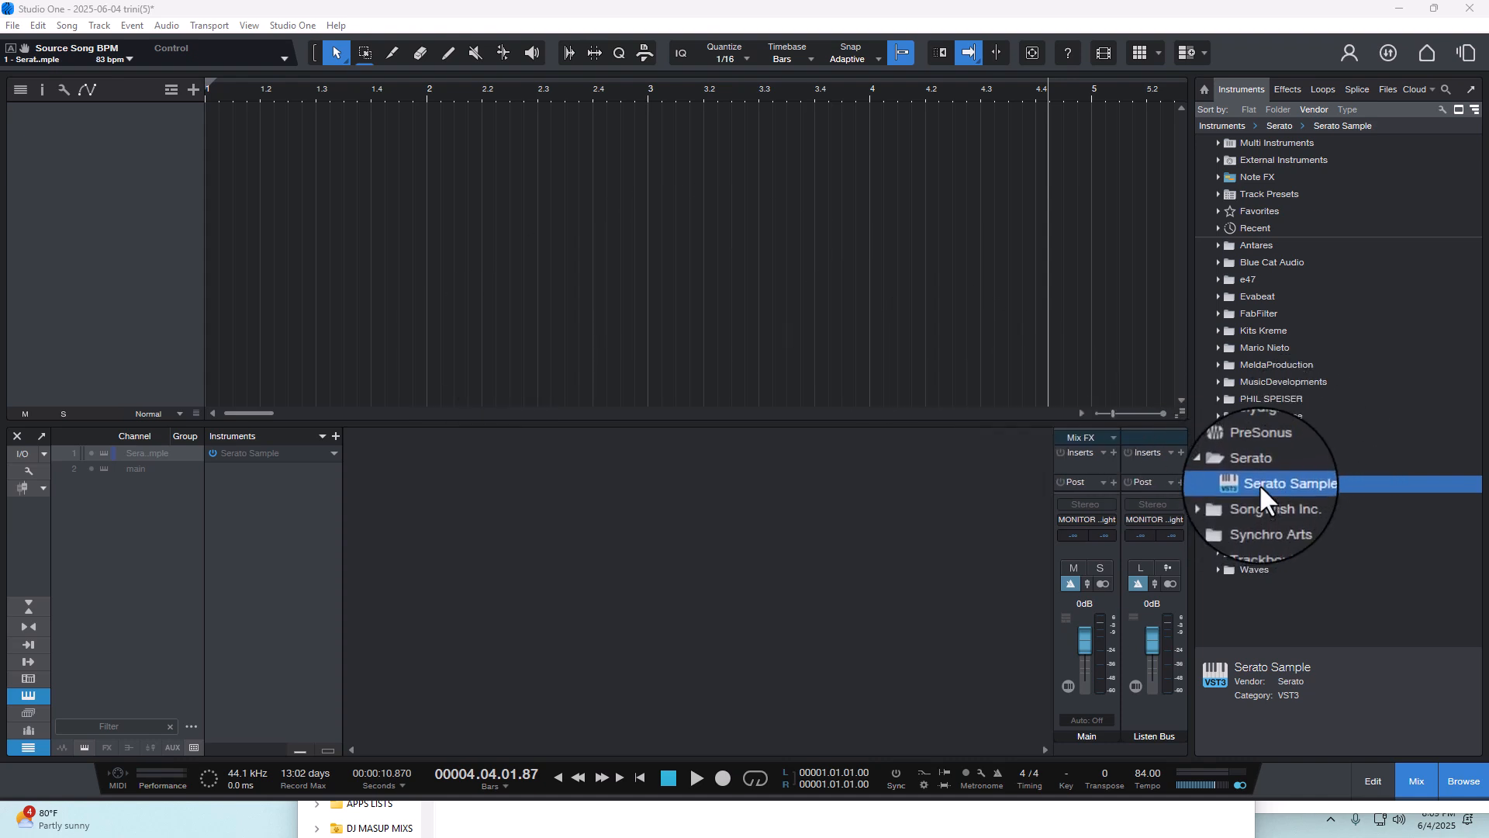
- Add the Serato Sample instrument to the empty arrangement as a new track and reposition its plug-in window
drag(1259, 483, 118, 138)
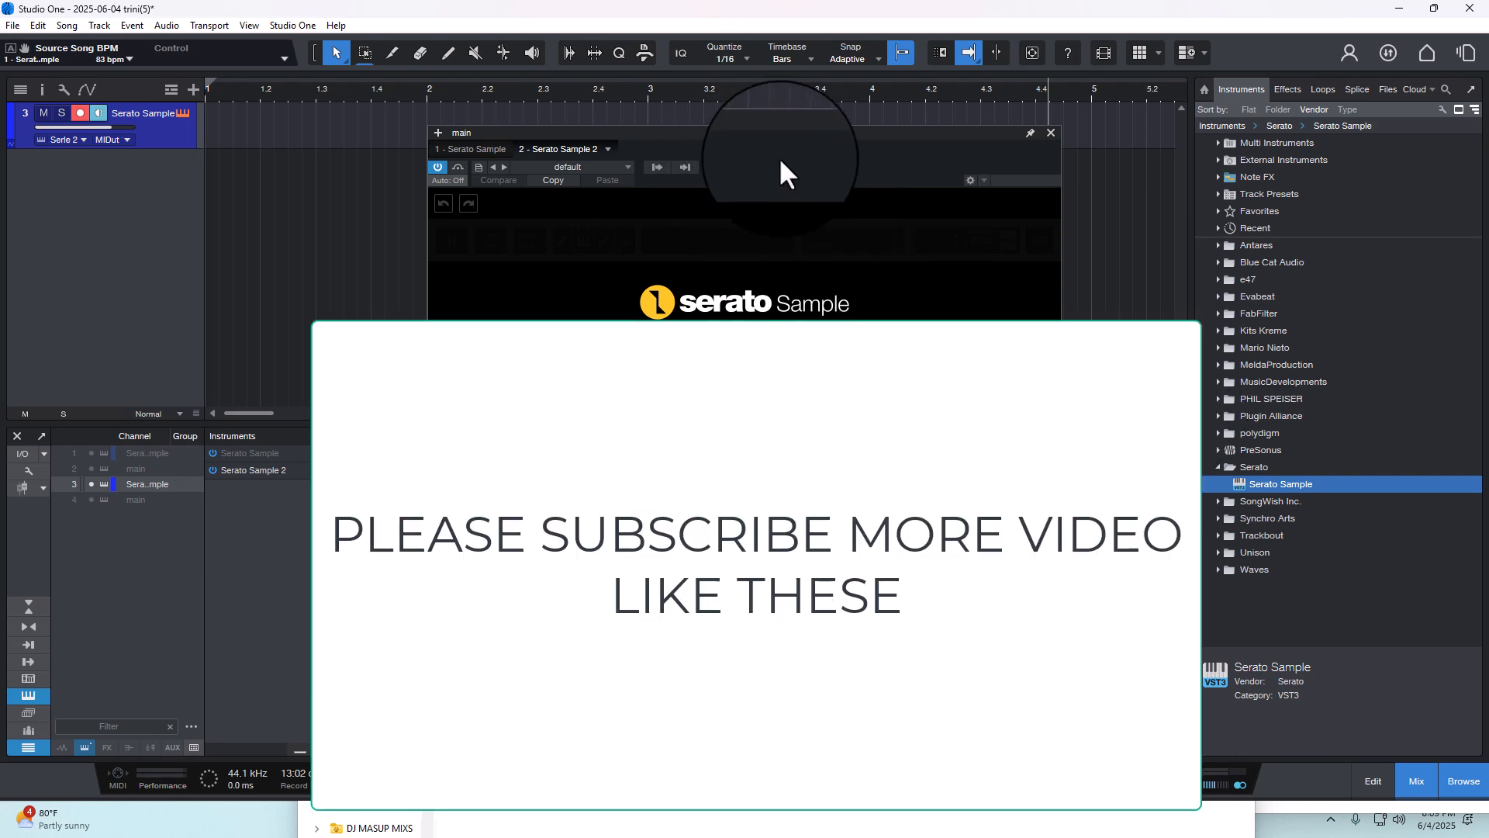
drag(778, 157, 751, 281)
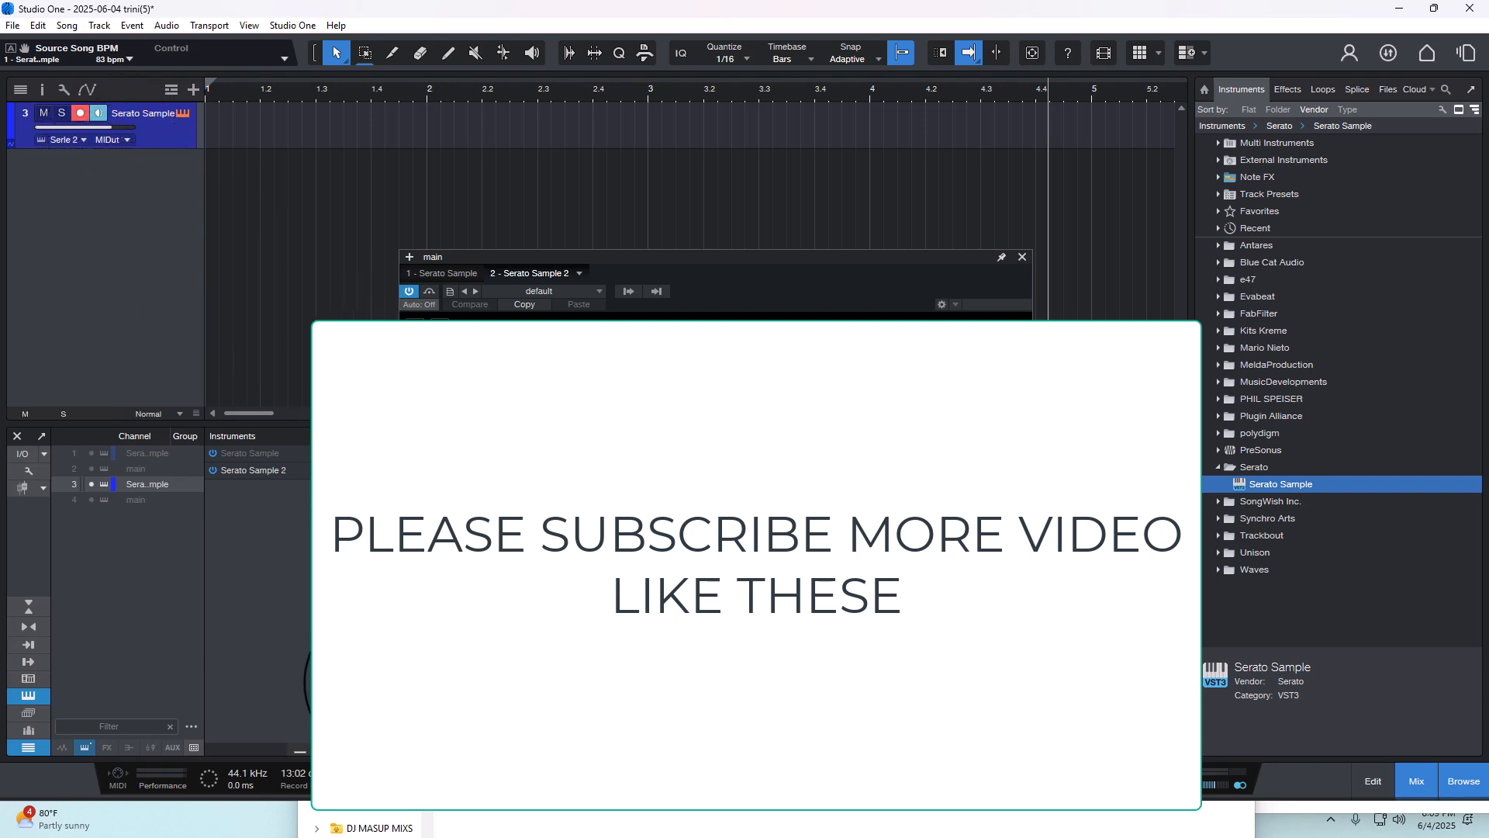
click(438, 832)
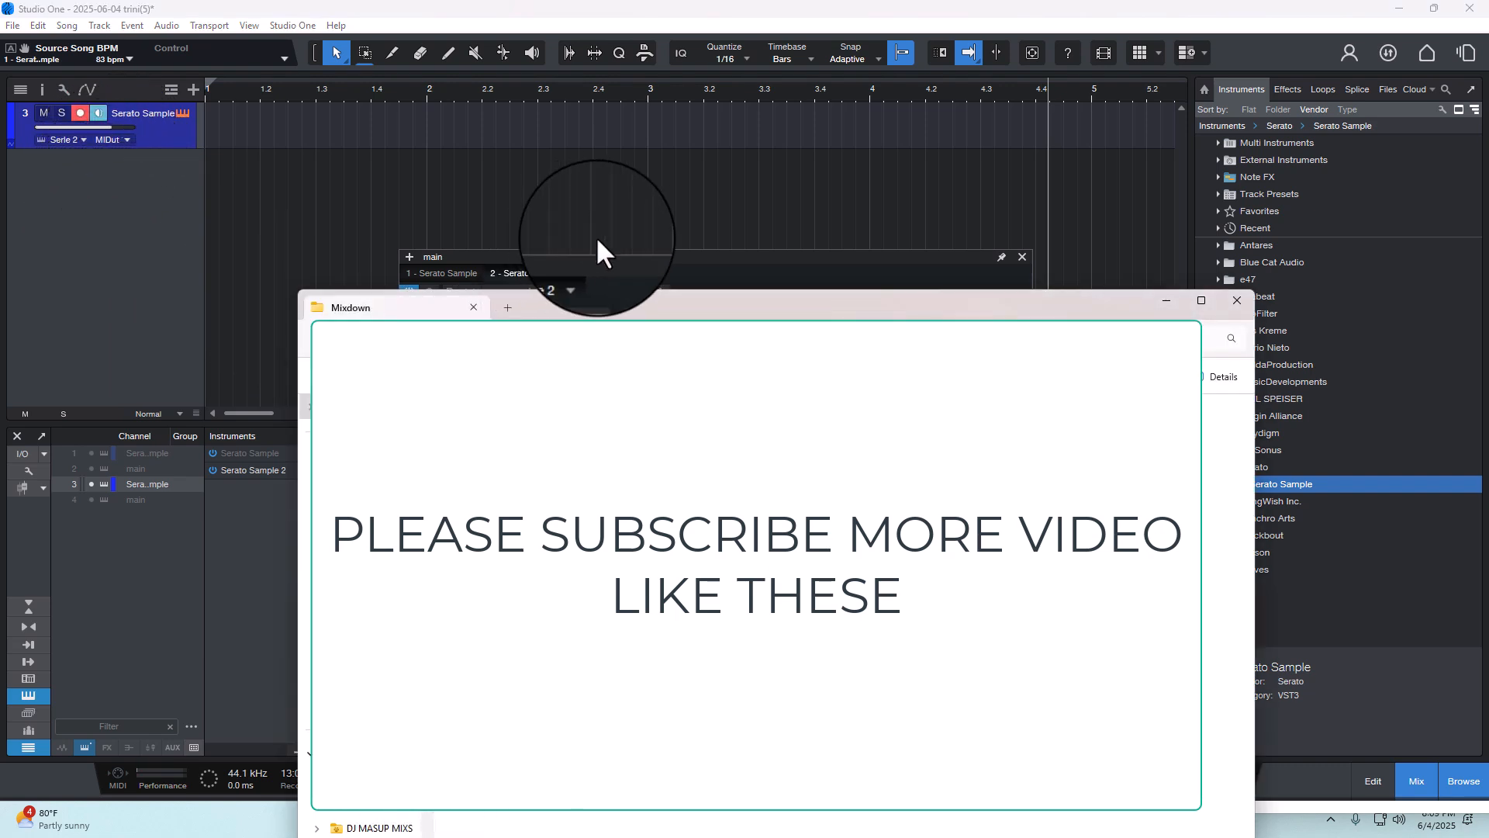
drag(653, 264, 597, 133)
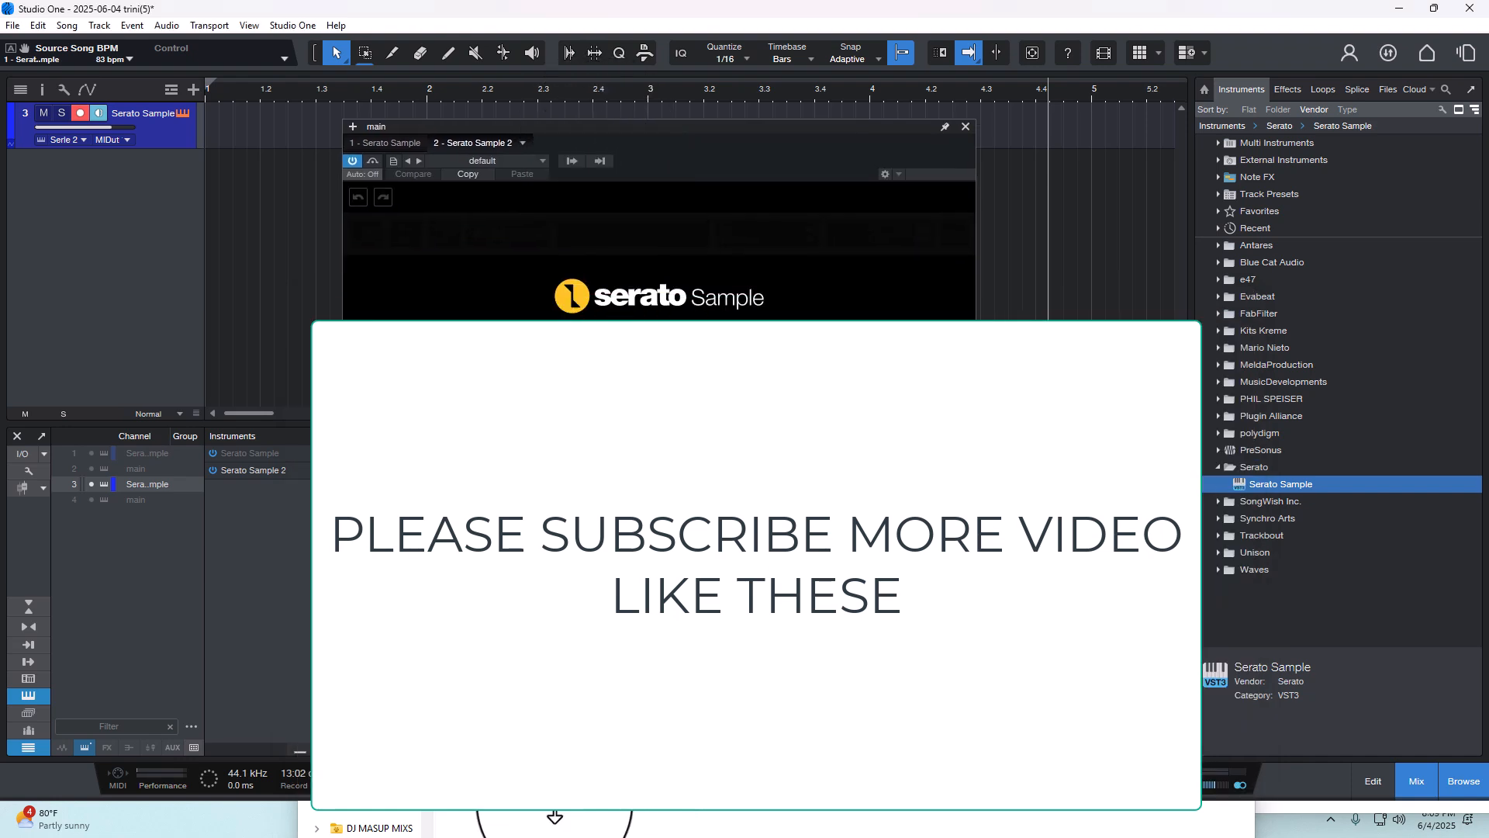
click(364, 828)
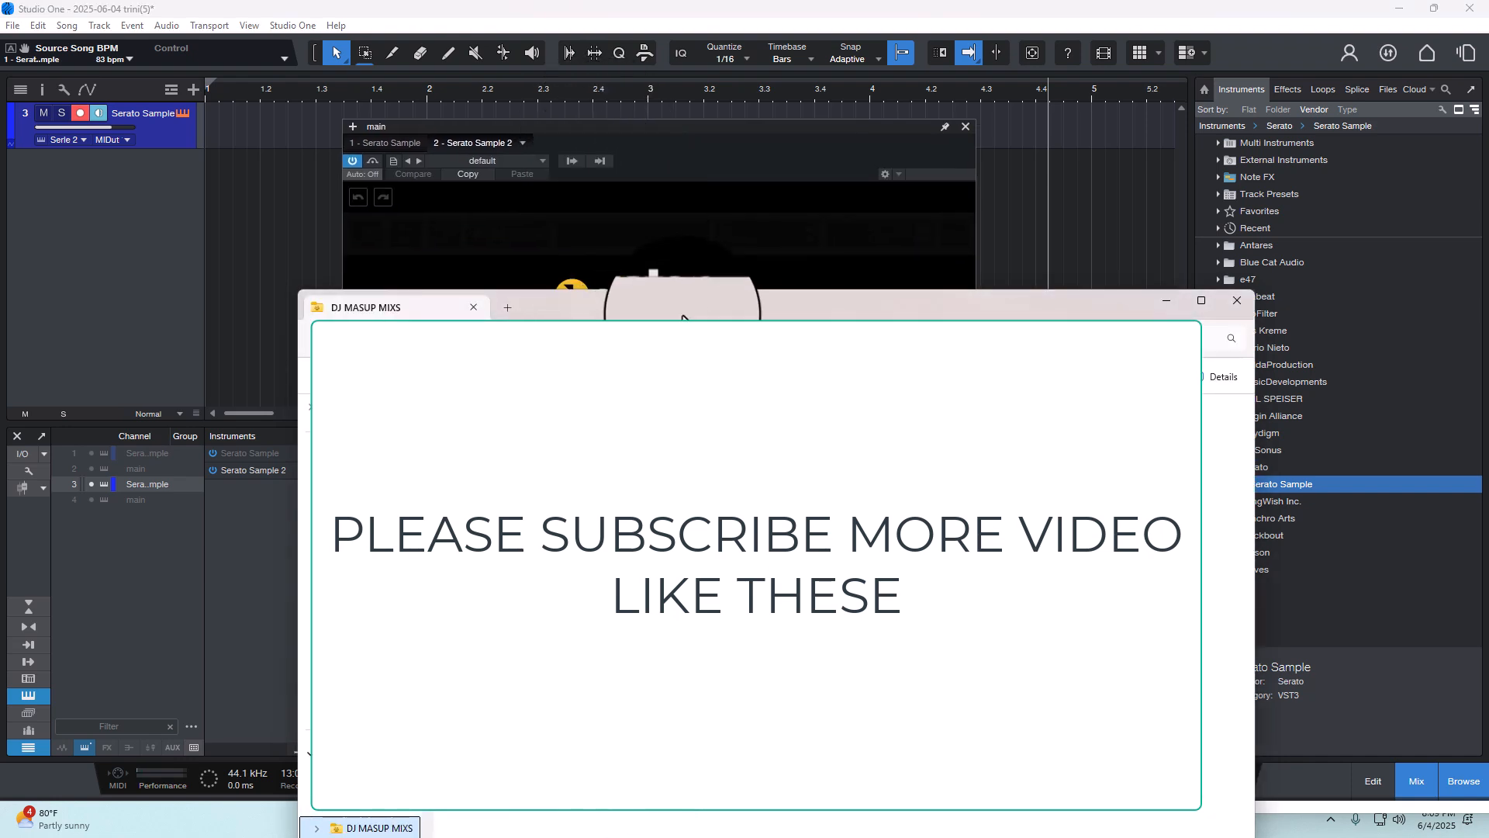
drag(721, 304, 730, 326)
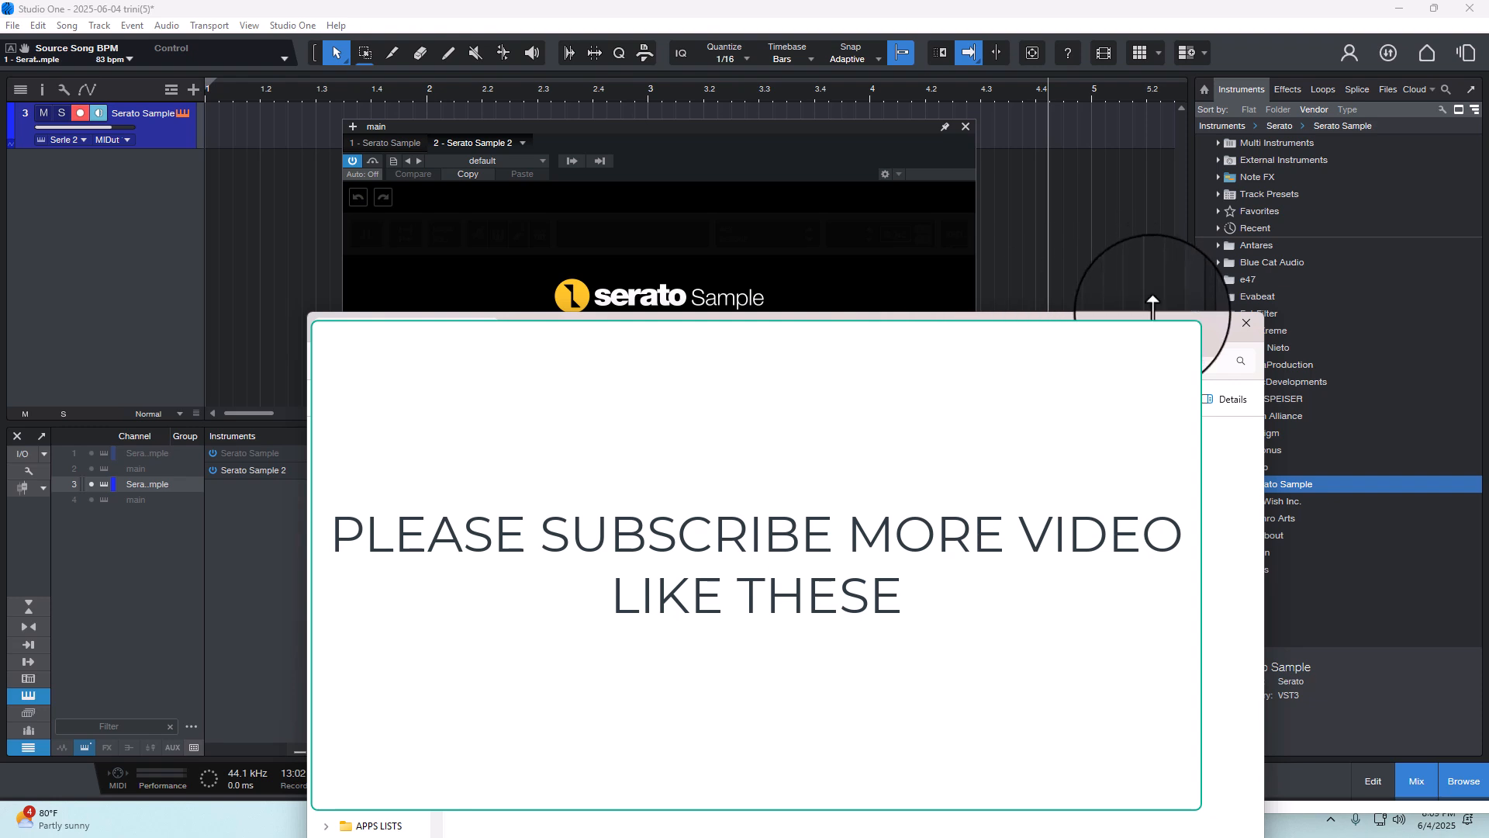
click(1245, 324)
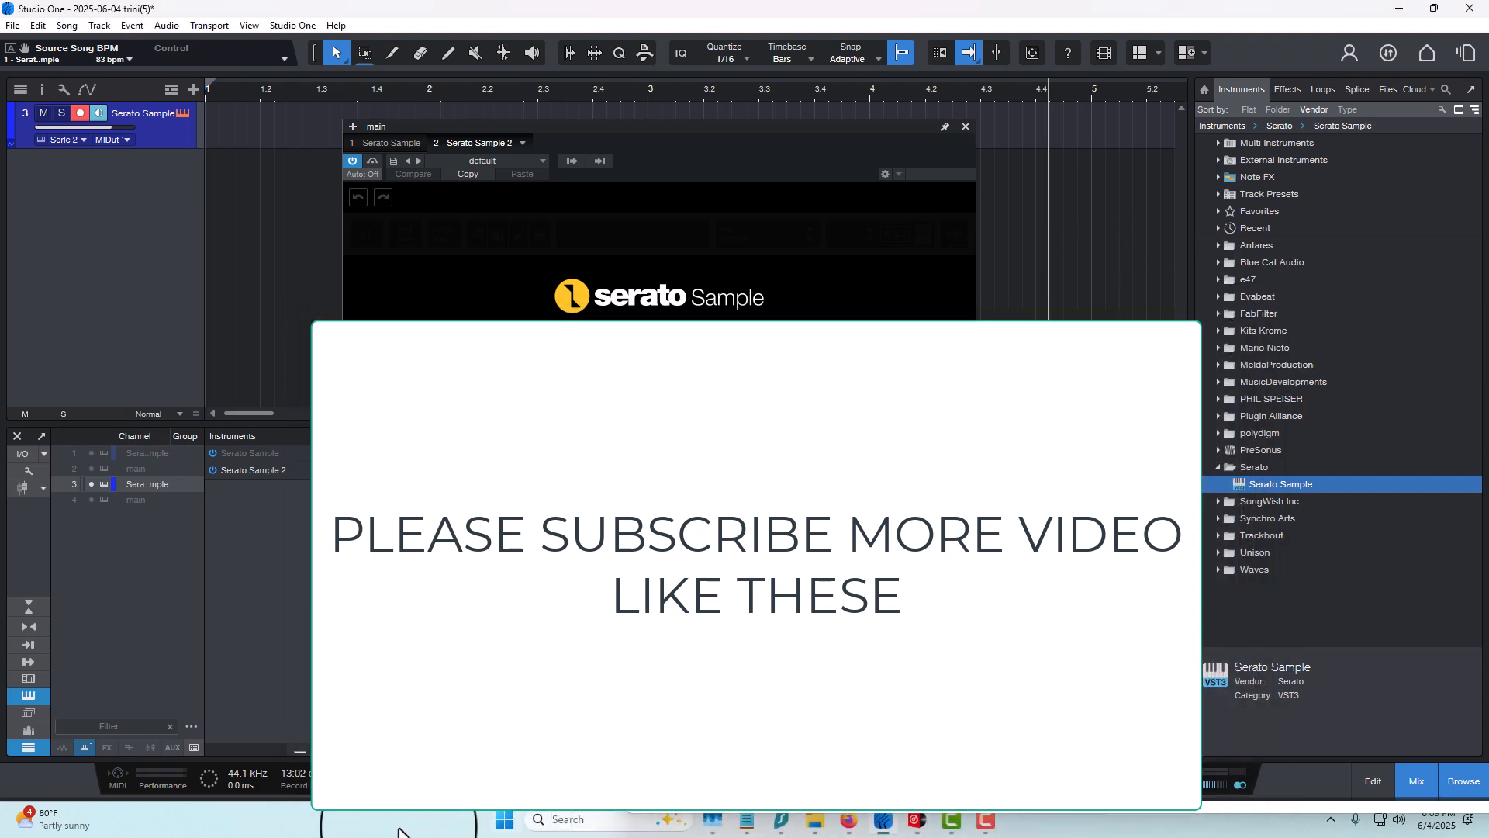
- Load the DIRTSMAN - WORRY DEM audio file from the 2025-06-04 trini(5) song's Media folder in File Explorer into Serato Sample
click(643, 823)
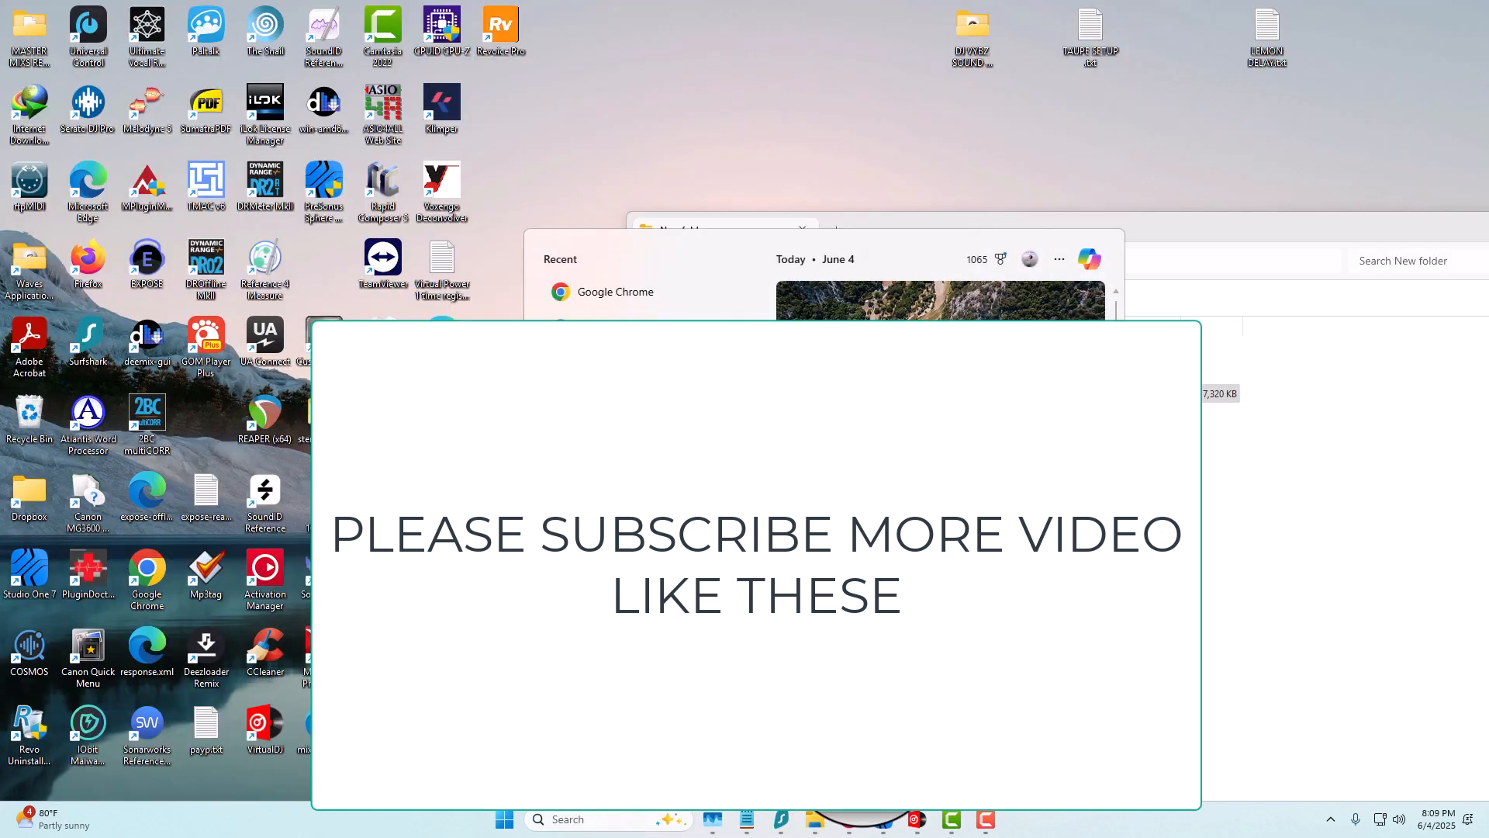
click(859, 751)
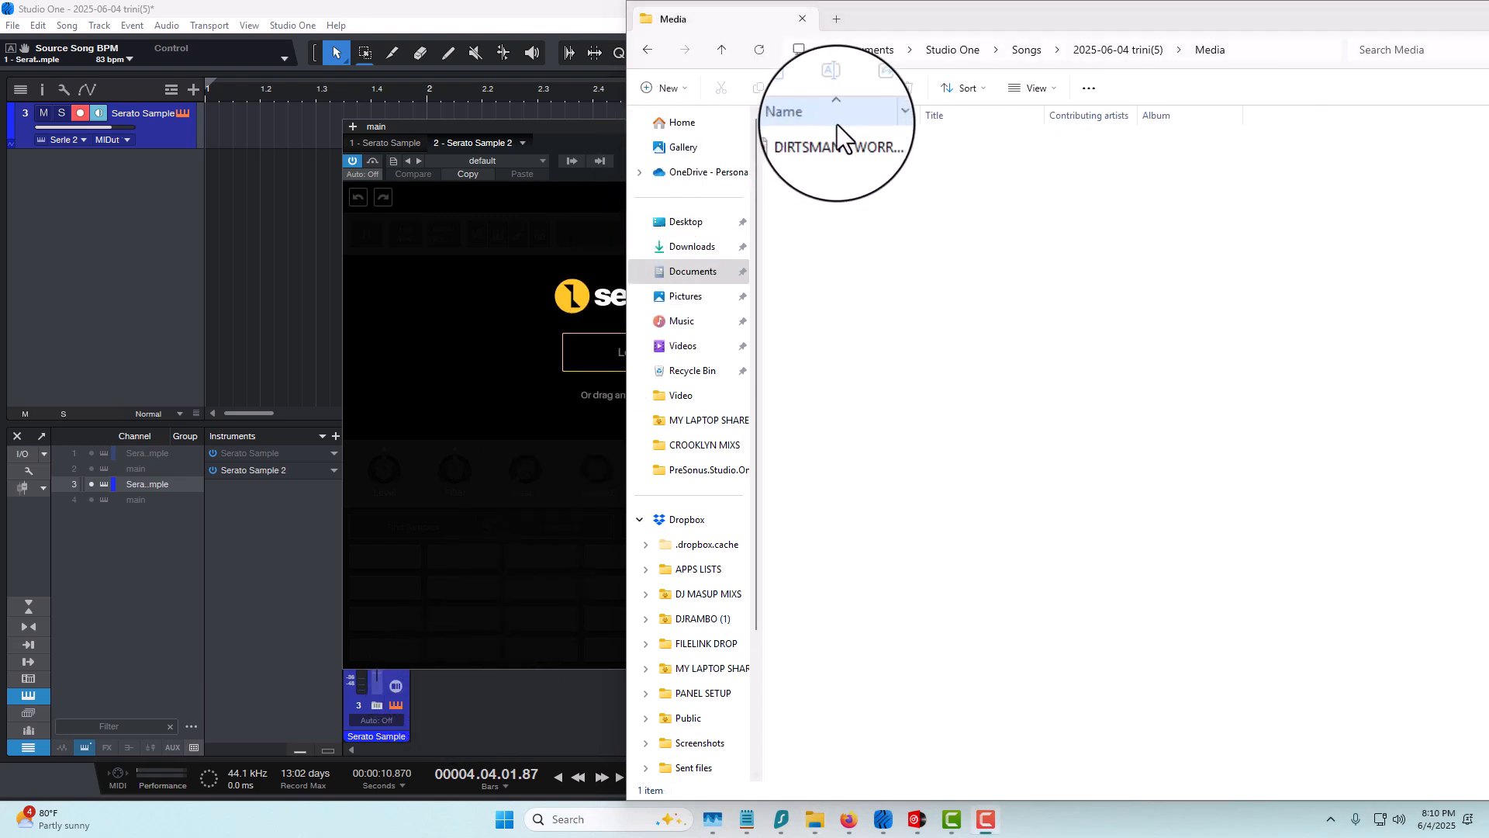
drag(822, 143, 520, 416)
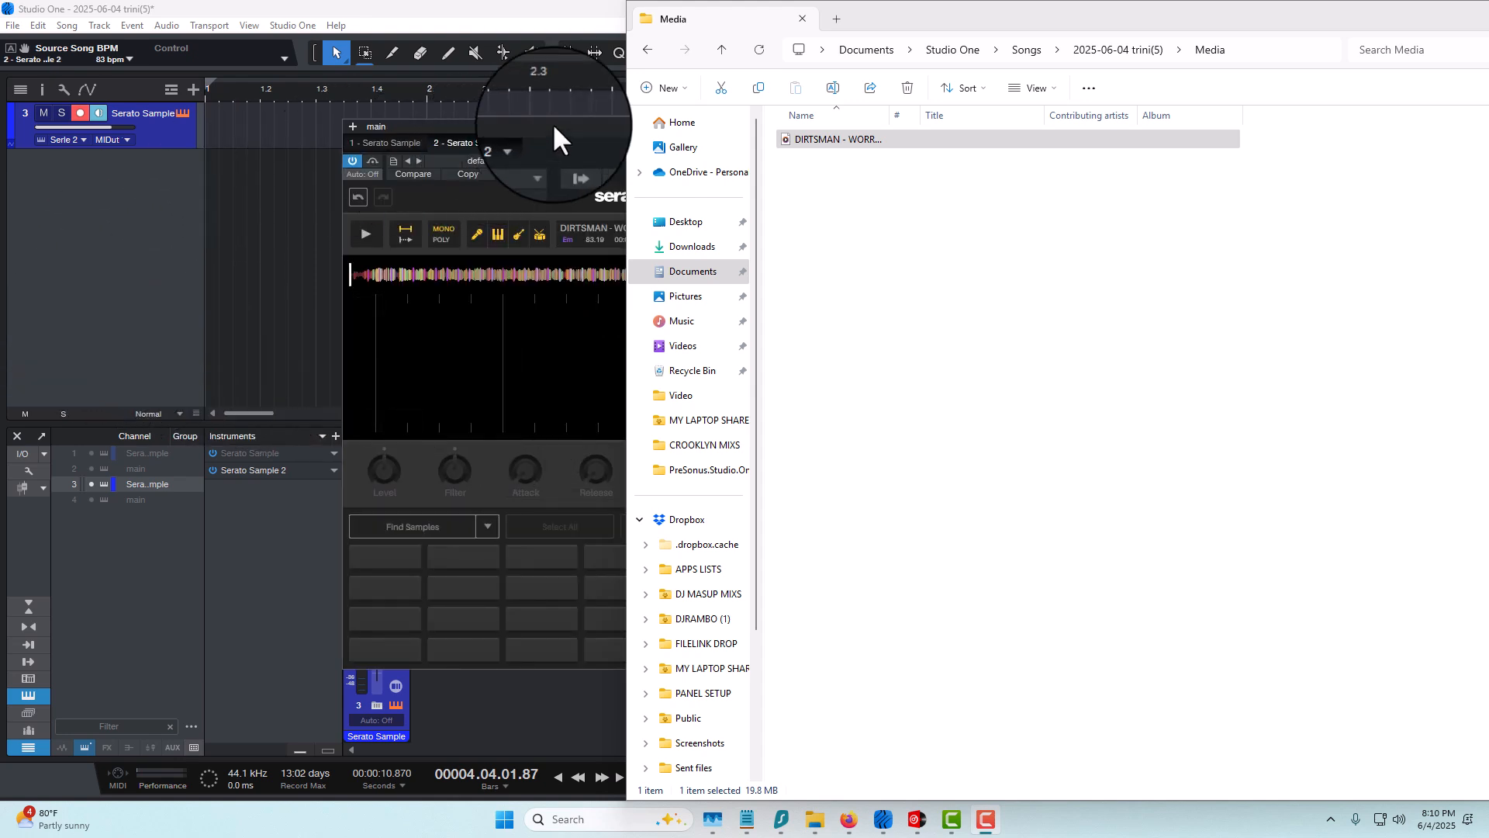
click(599, 131)
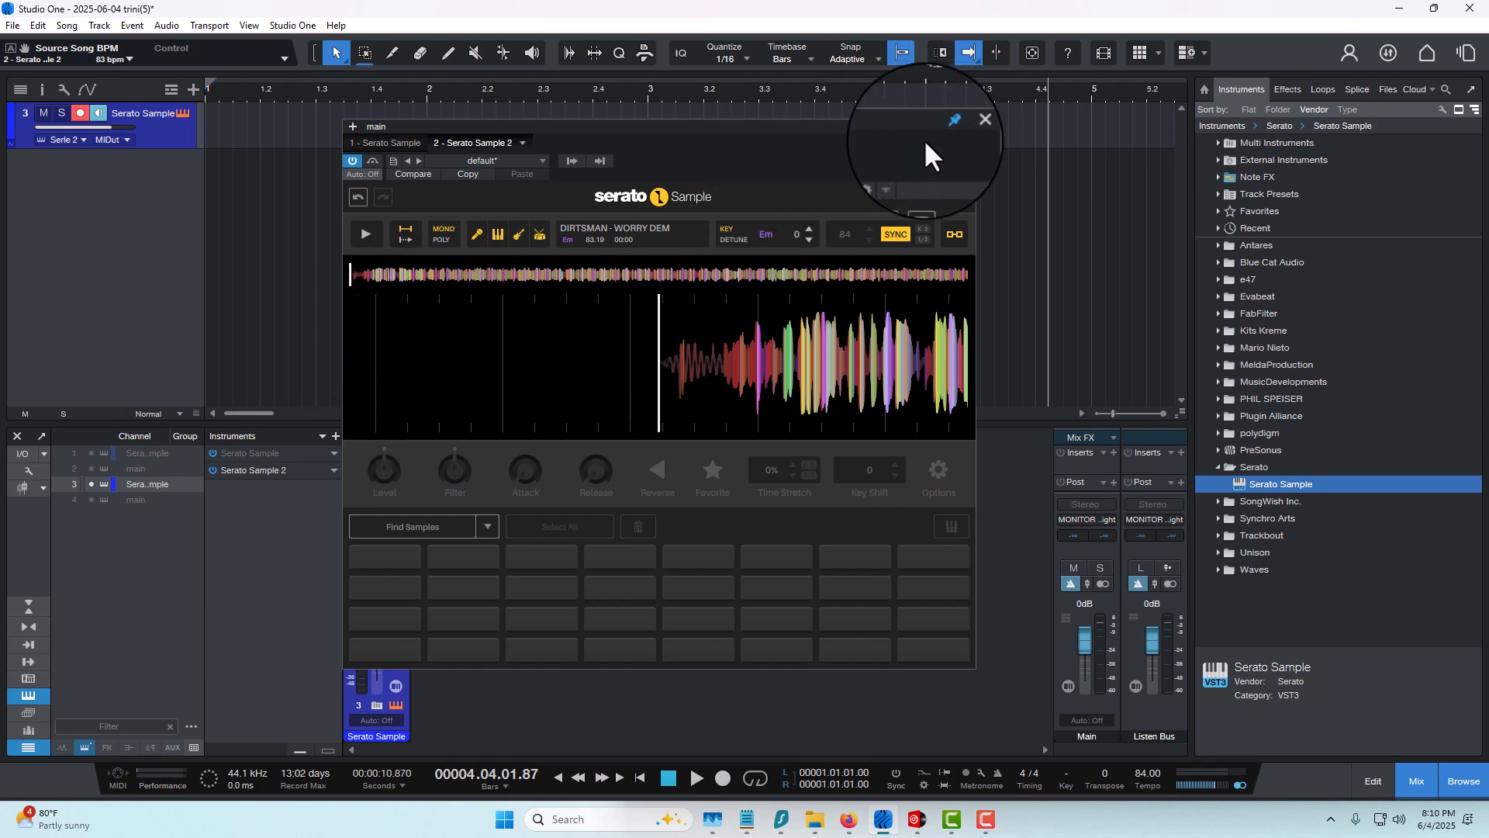
drag(923, 131, 1059, 121)
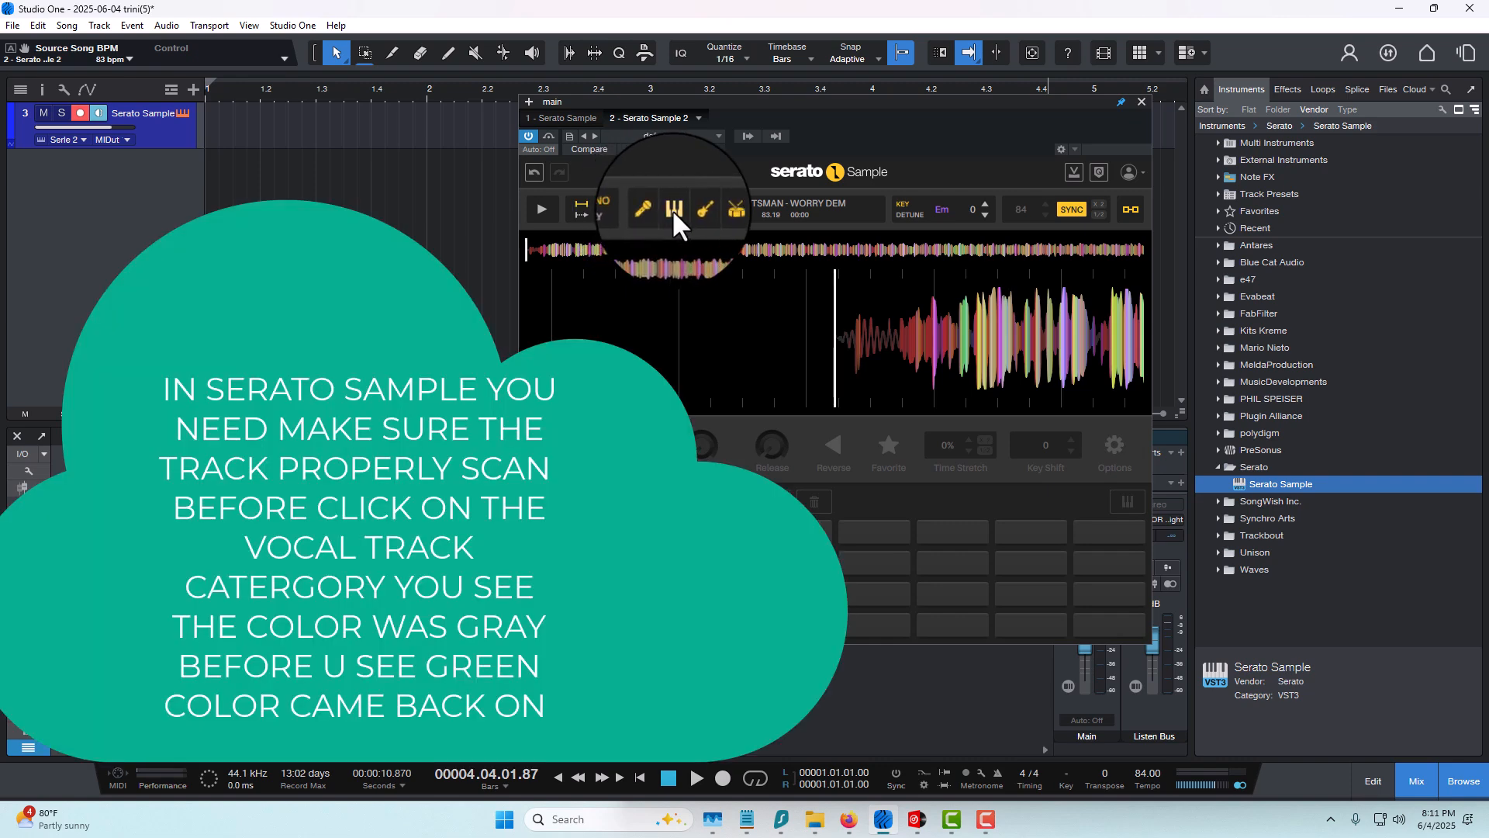
- Try to isolate the vocals in Serato Sample by turning off the drums, bass and melody stems and briefly playing the sample
click(712, 212)
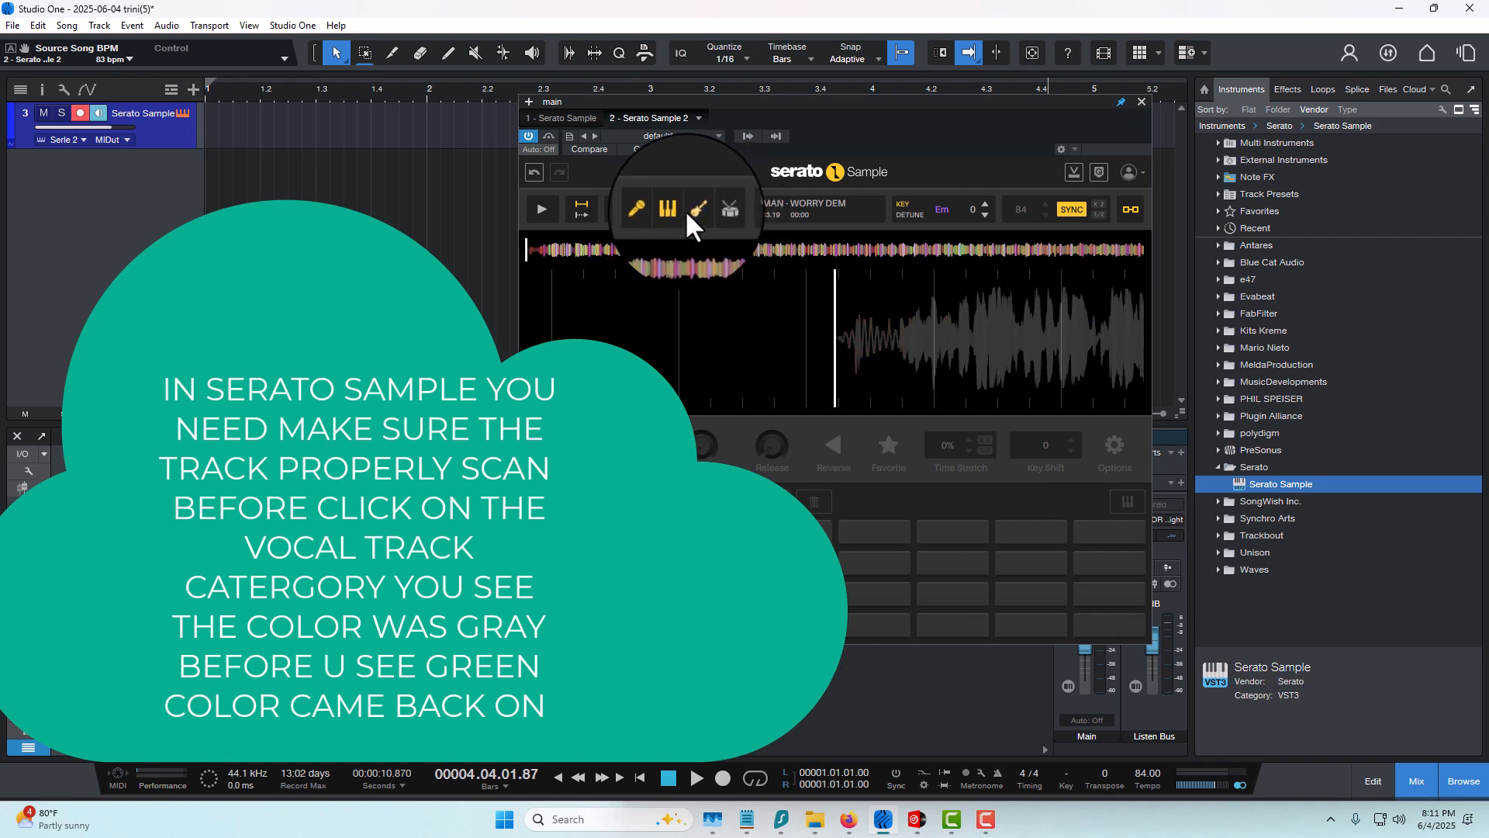
click(692, 211)
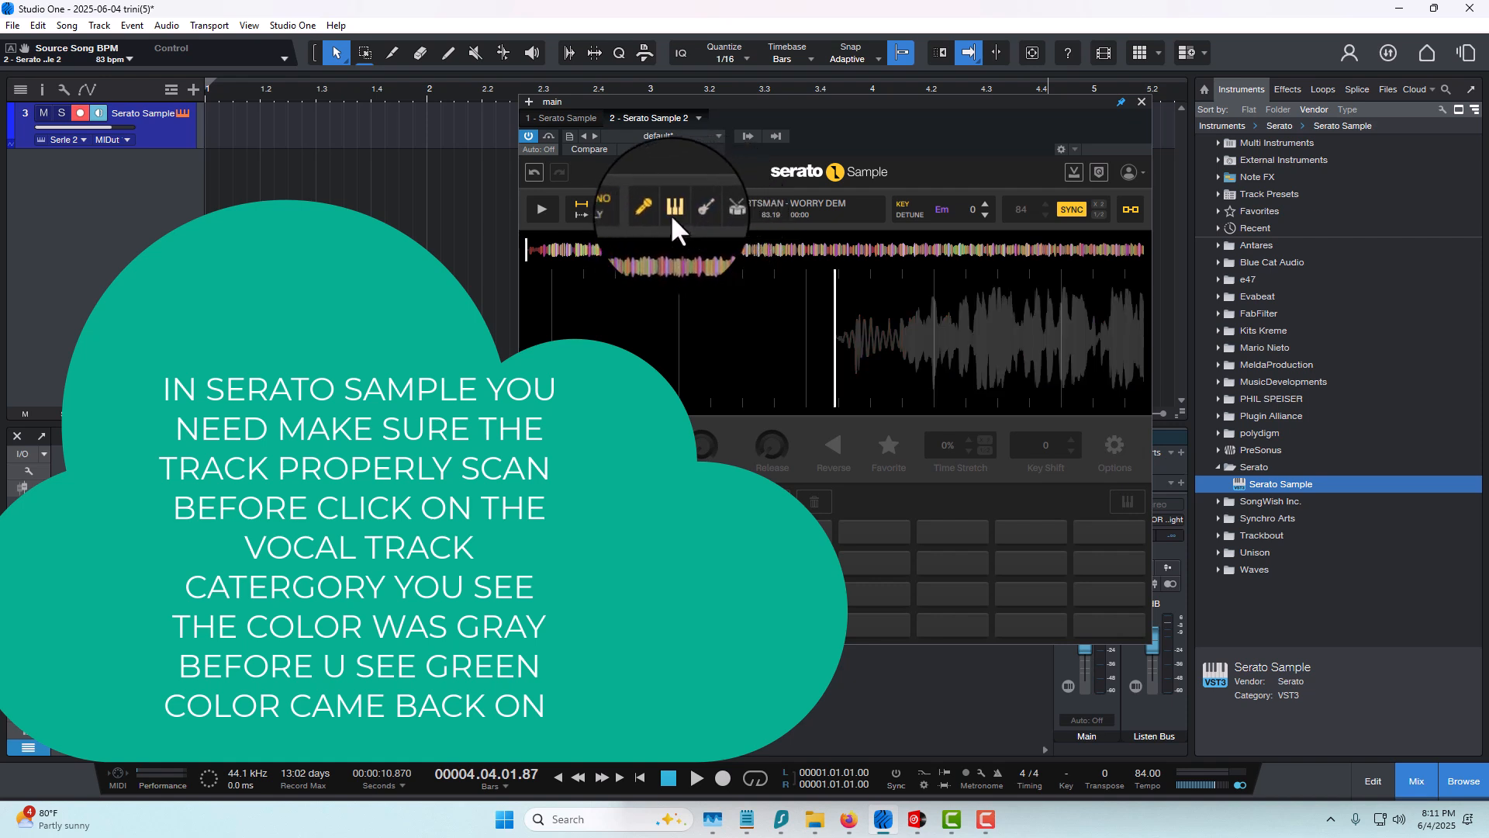
click(670, 211)
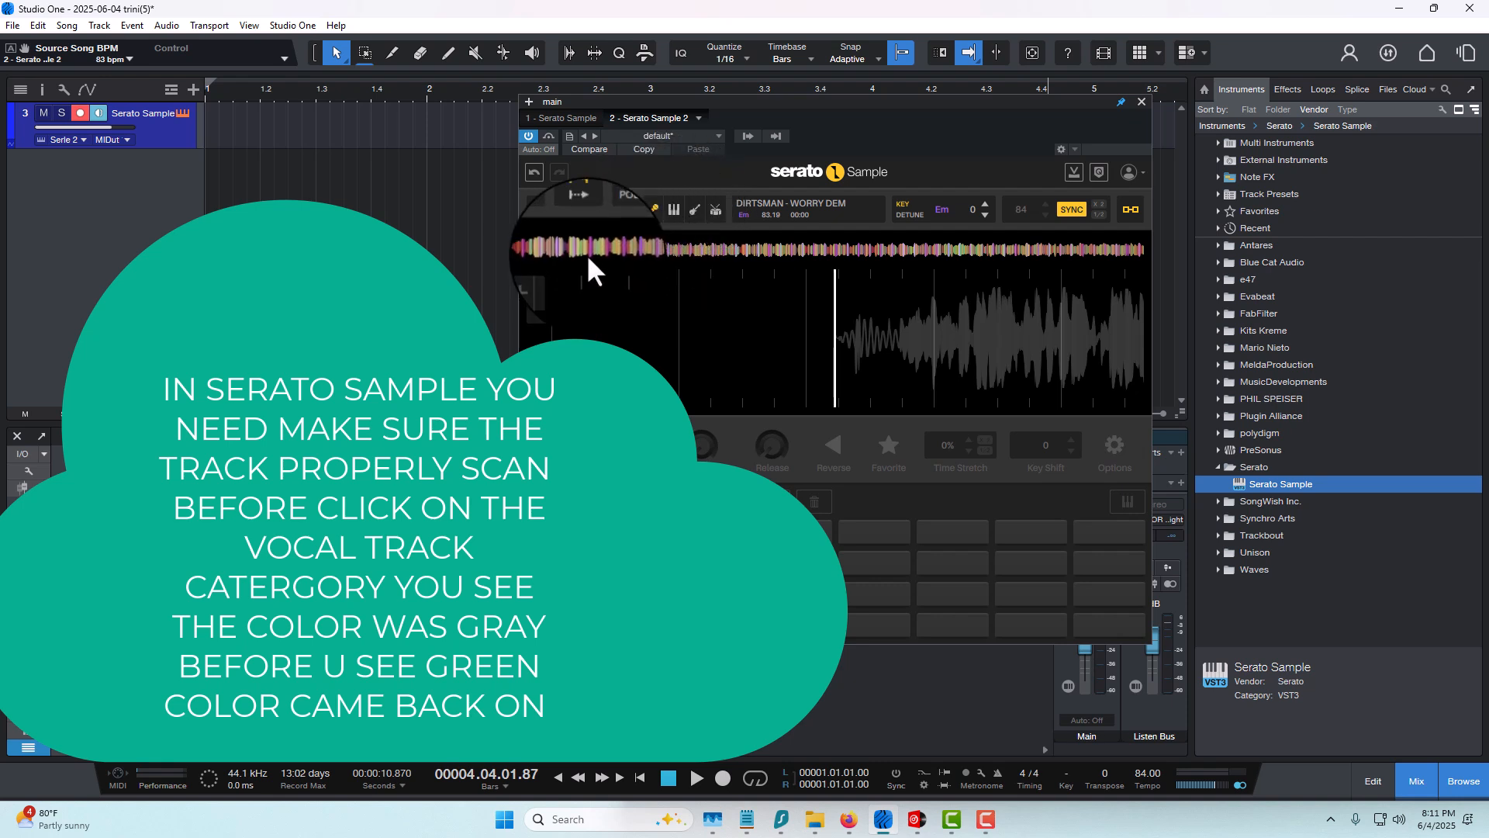
click(541, 205)
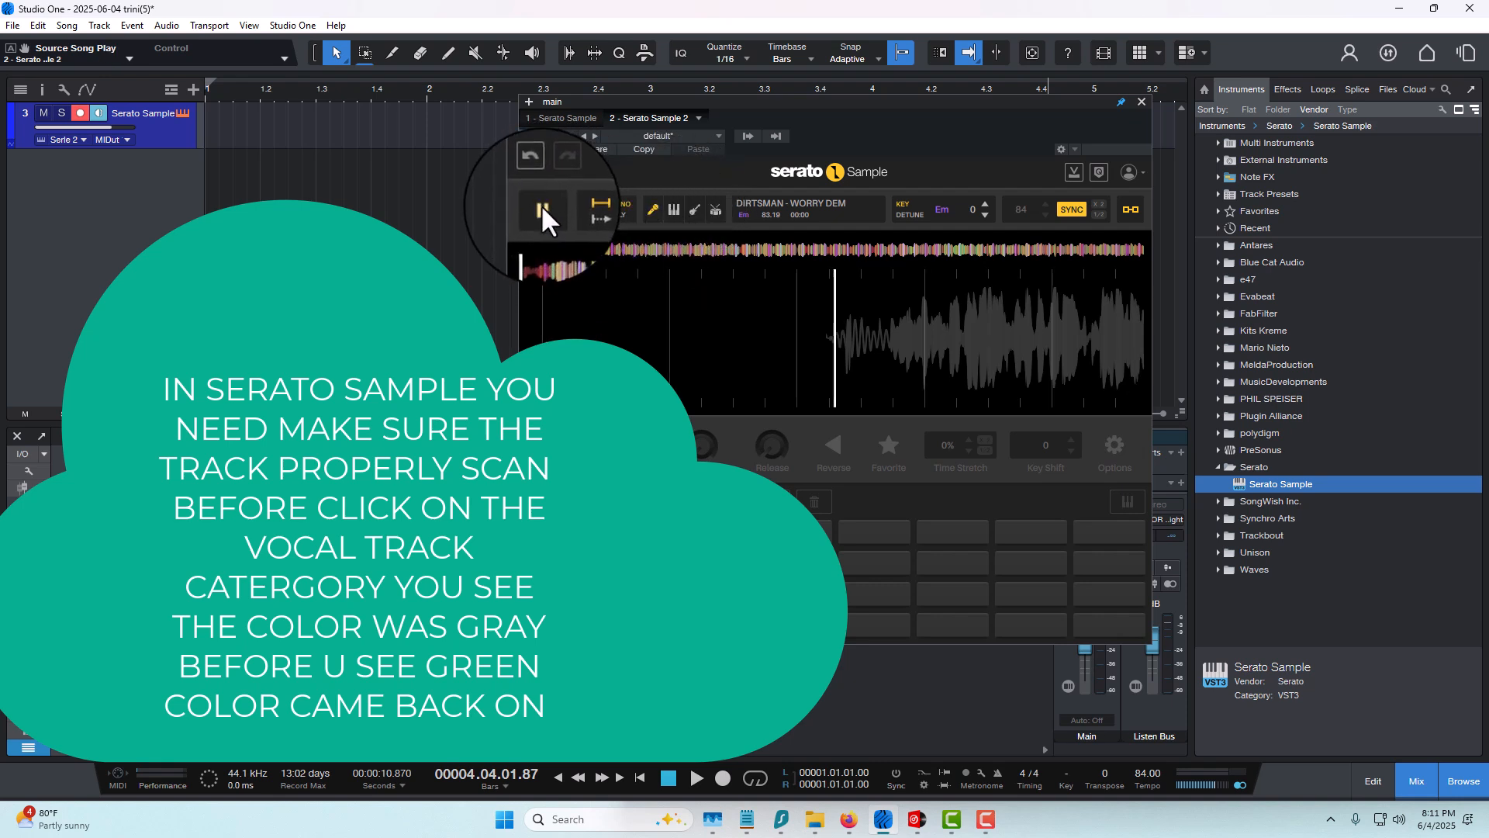
click(541, 208)
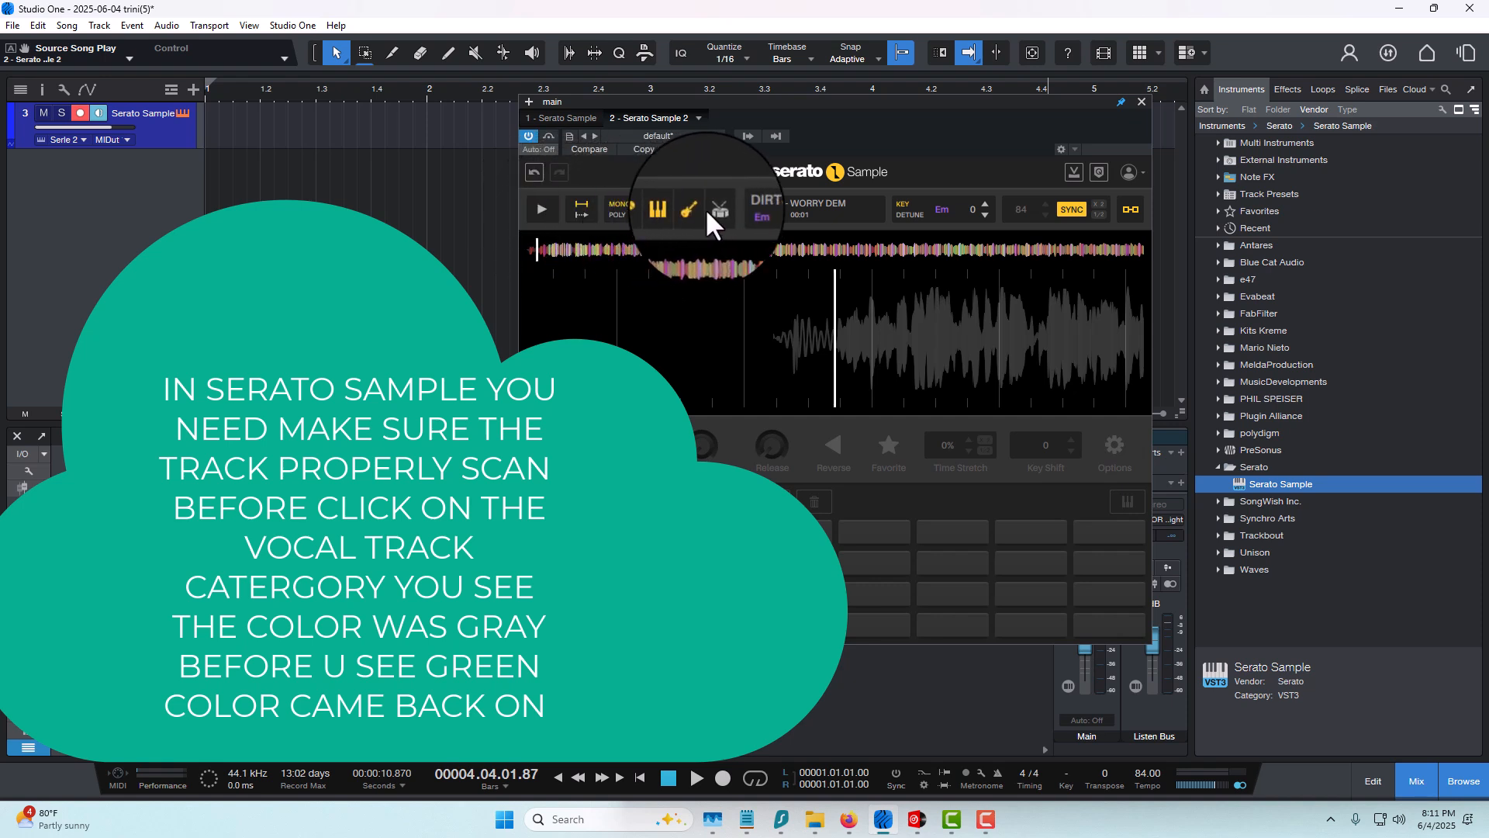
- Turn off the melody, bass and drums stems again to leave only the vocals active
click(664, 210)
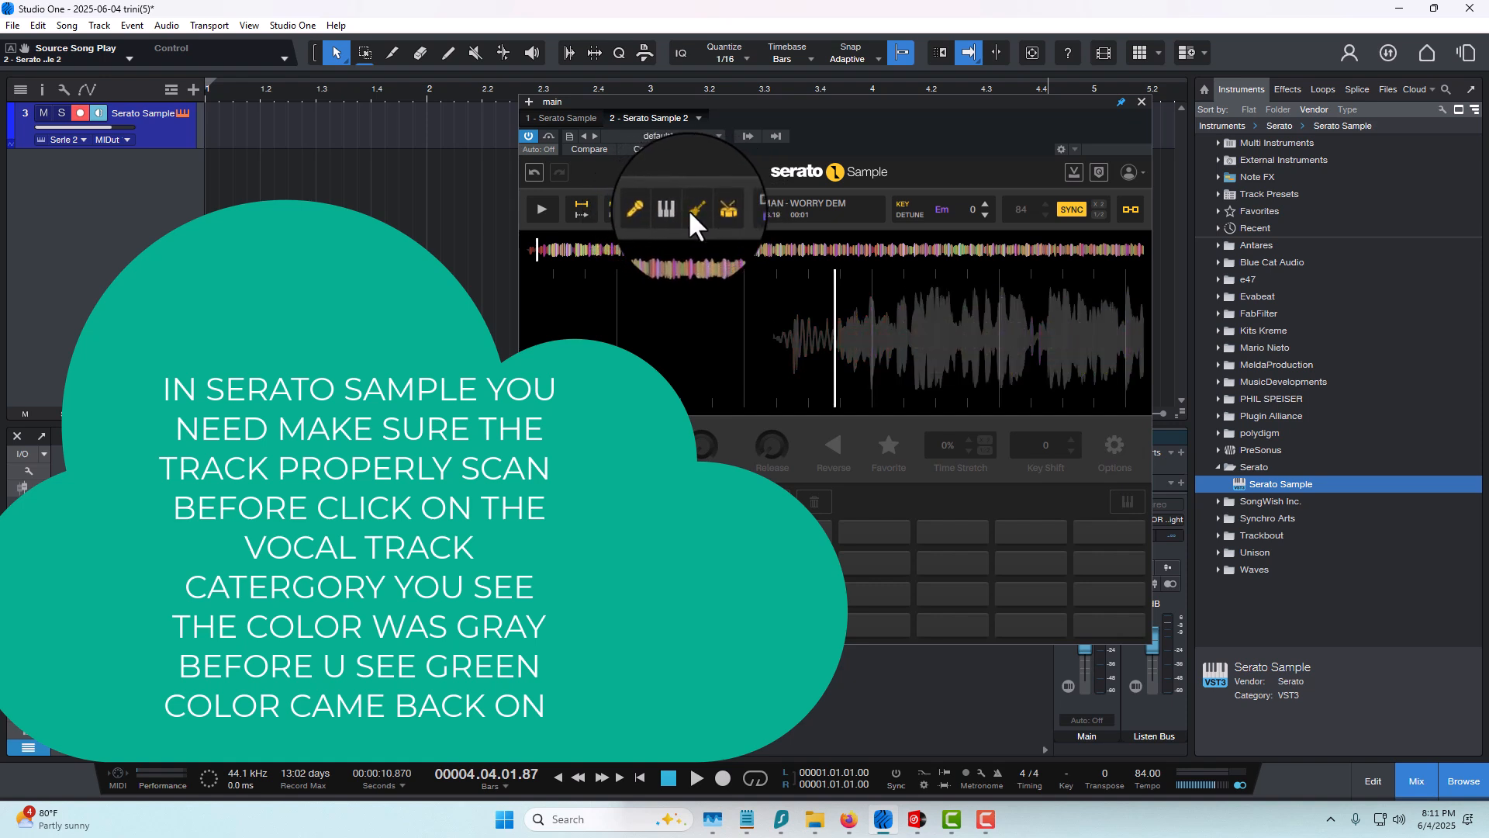
click(692, 208)
click(711, 209)
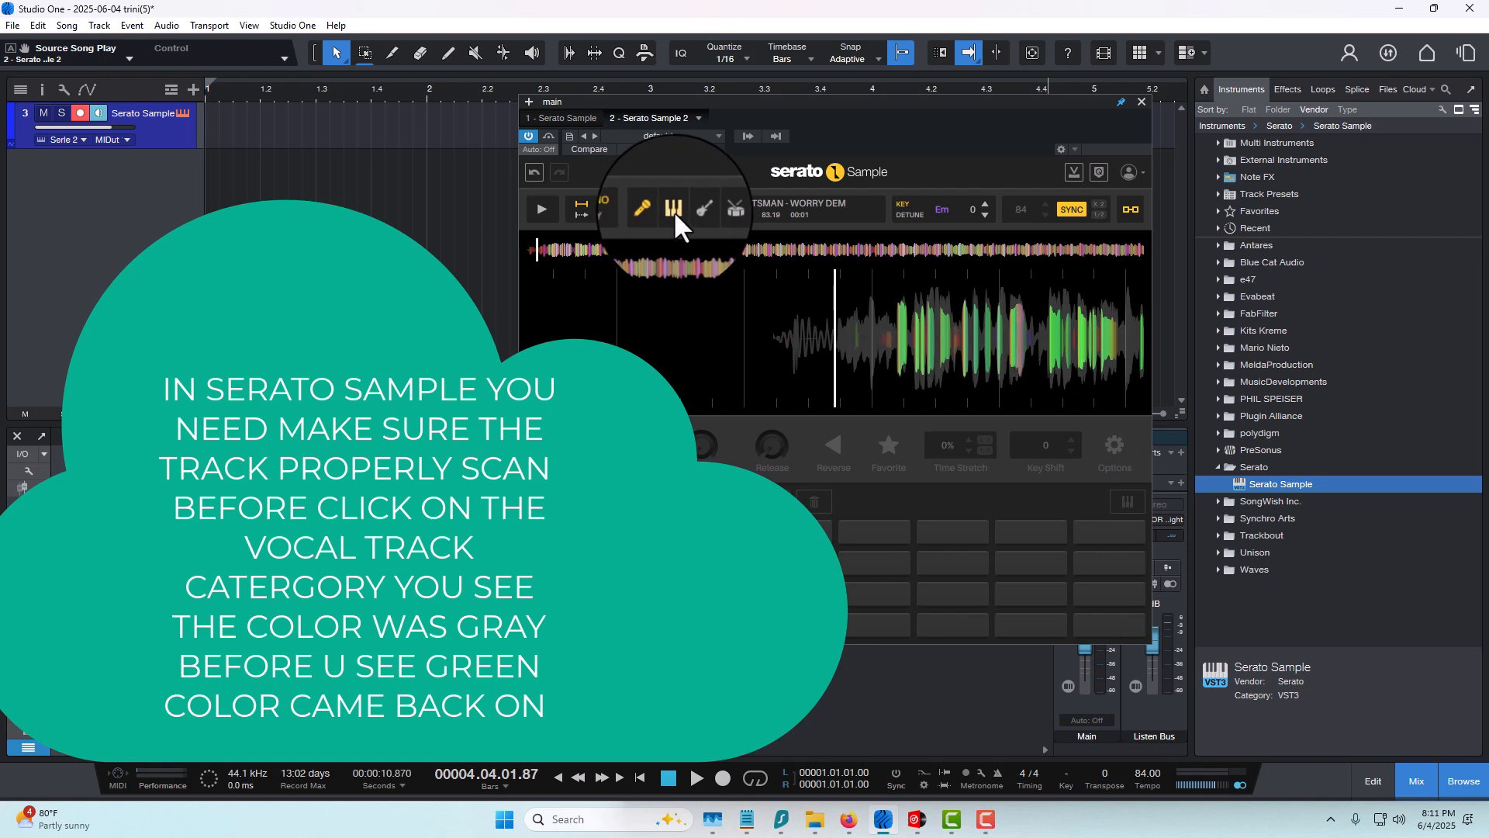
- Audition the sample with all four stems enabled in Serato Sample and pause it after several seconds
click(536, 207)
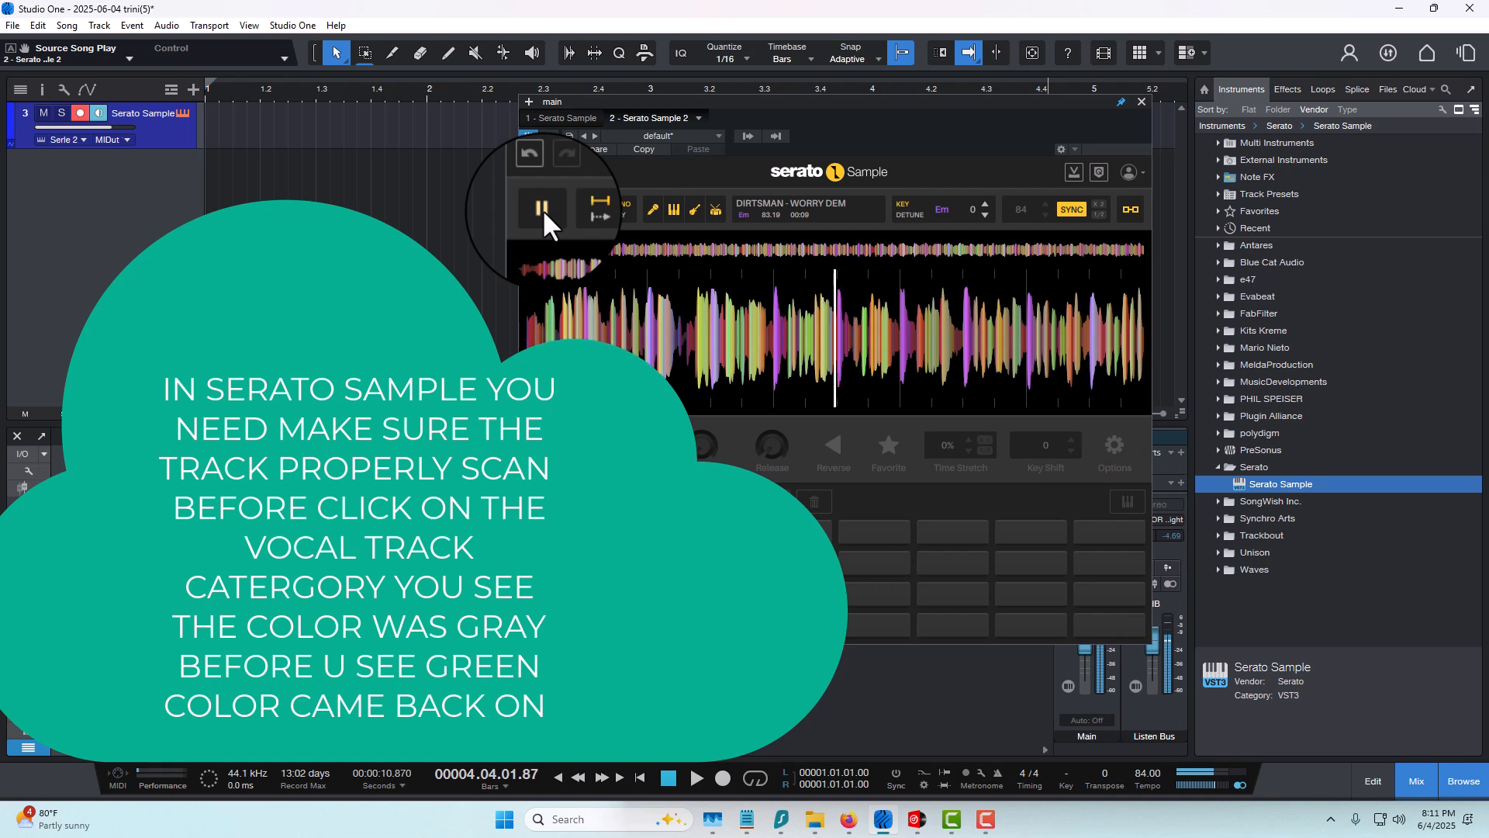
click(542, 207)
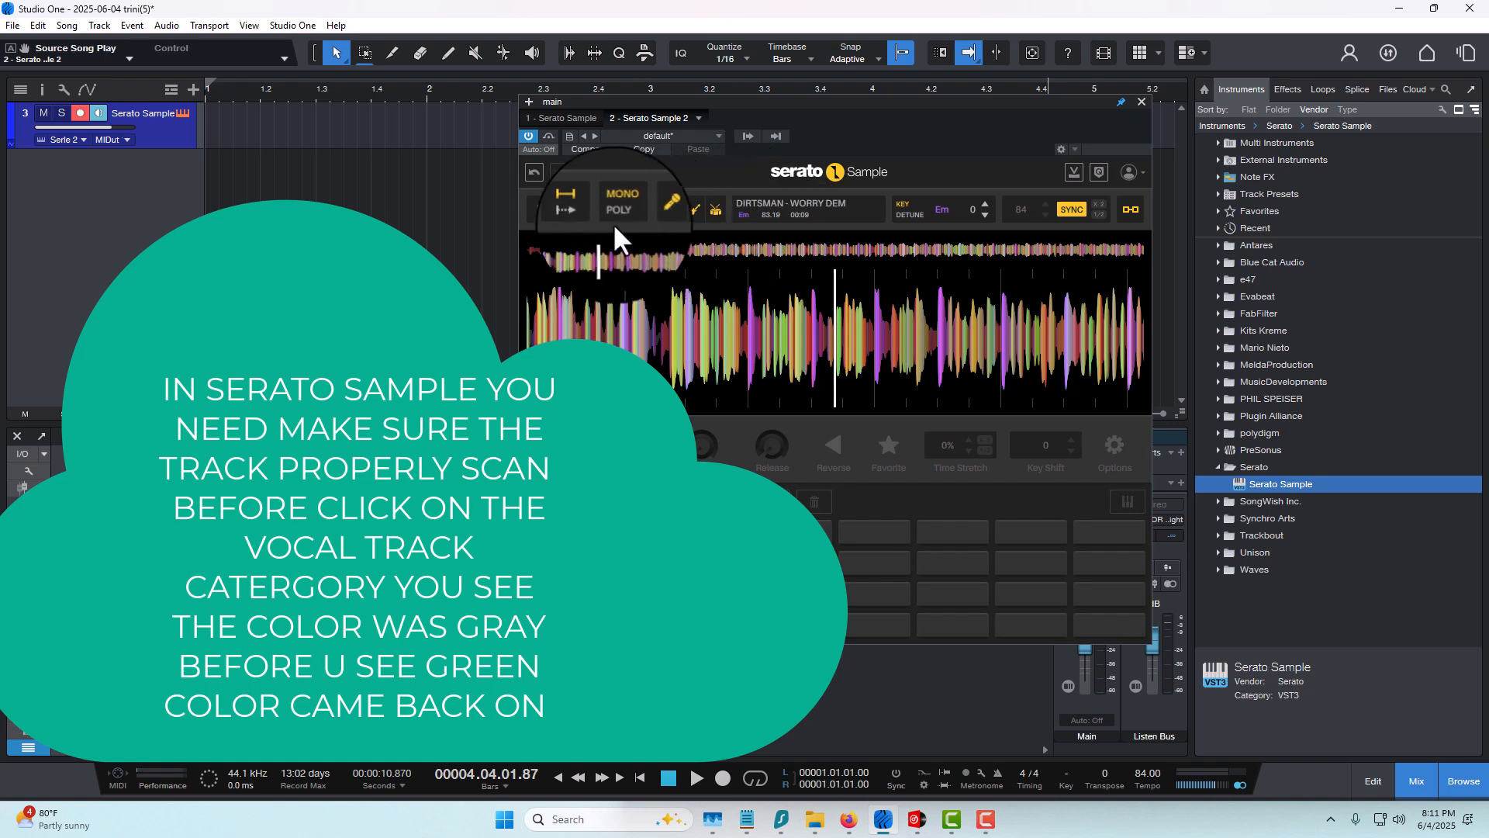
- Leave only the vocals stem enabled in Serato Sample, return to the start of the sample and audition it, pausing at 00:25
click(698, 210)
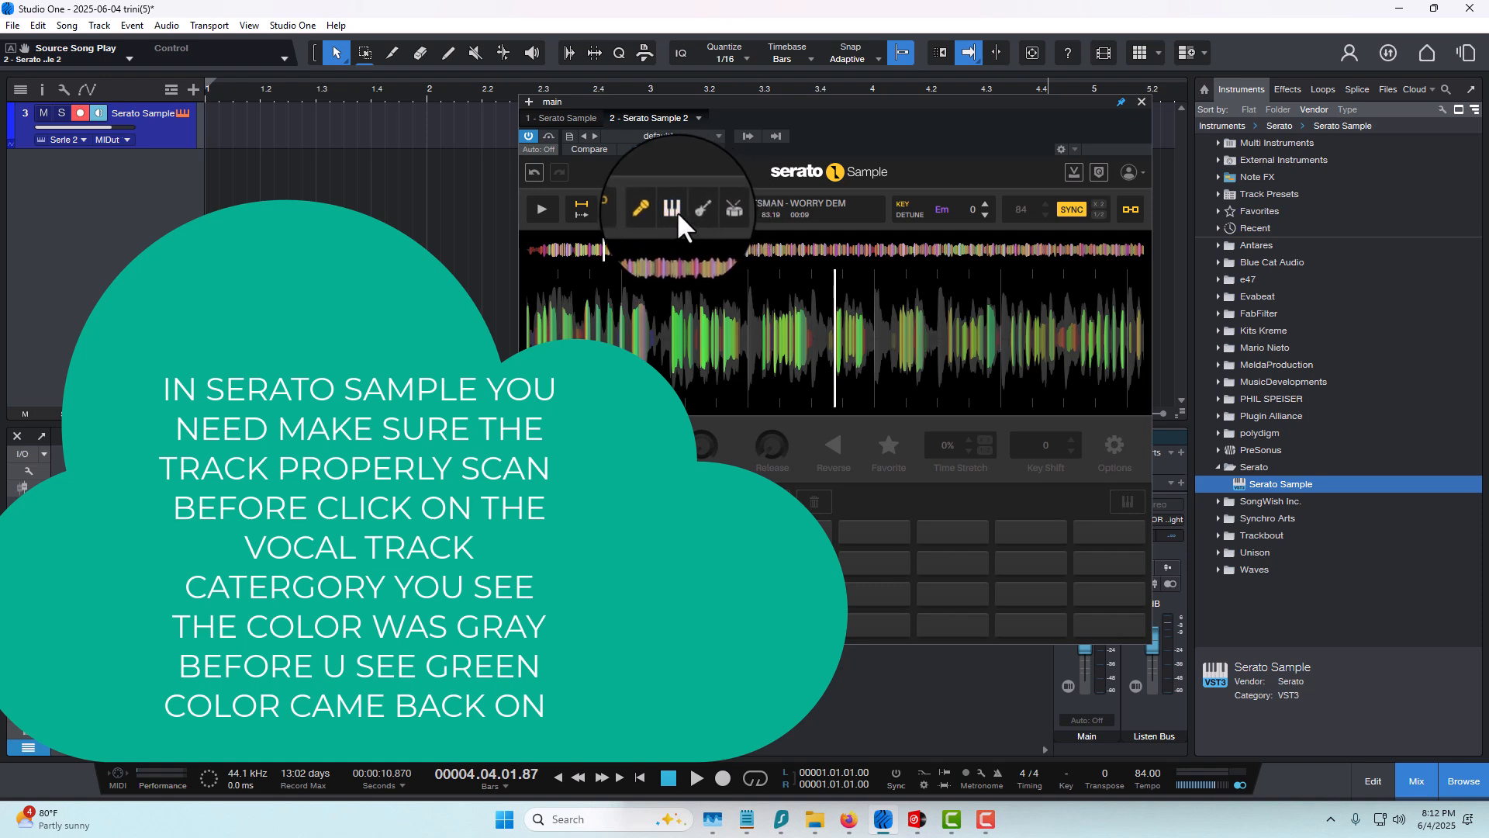
drag(591, 245, 474, 269)
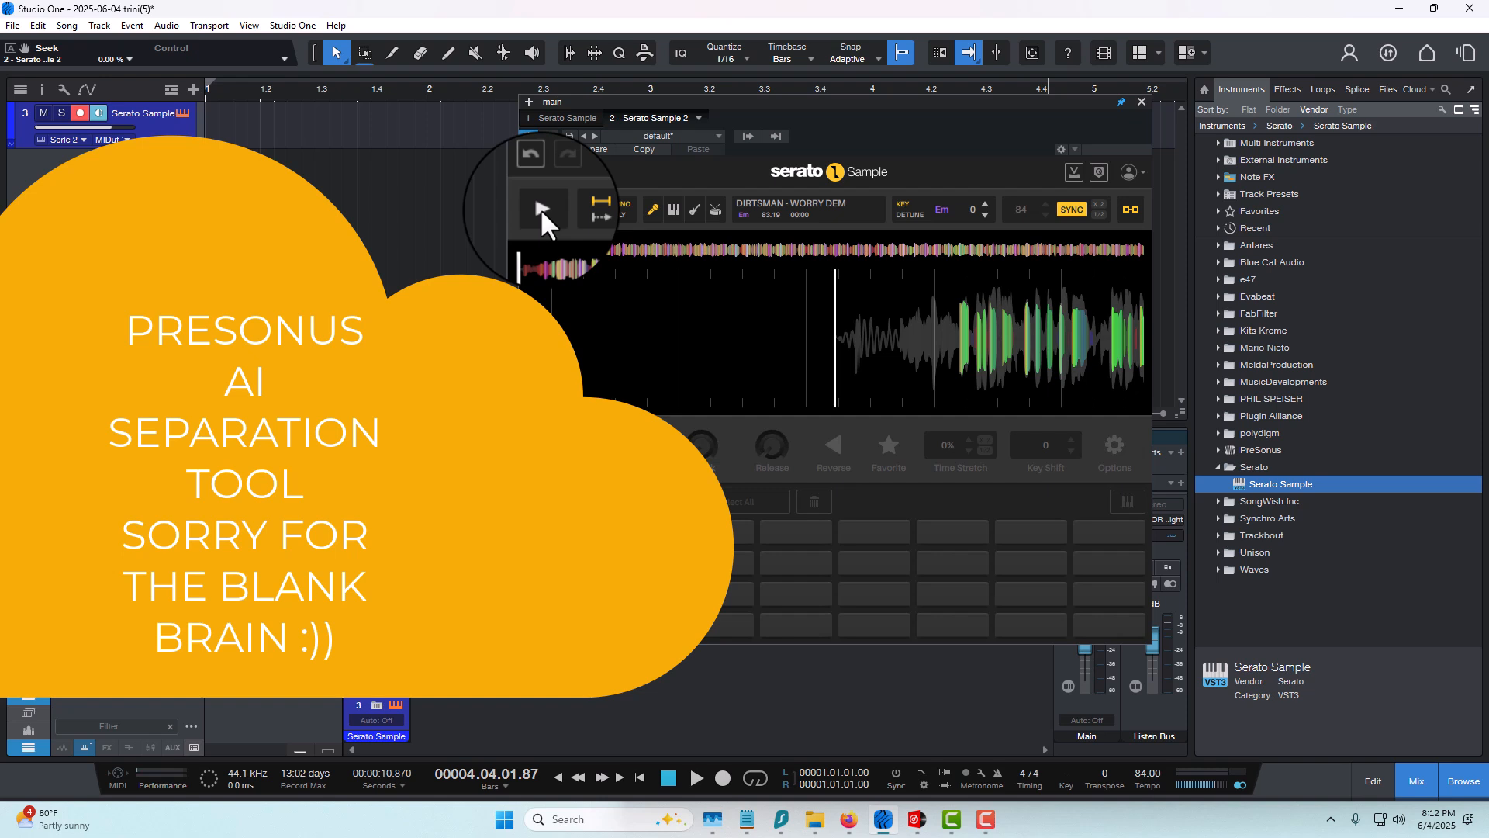
click(542, 208)
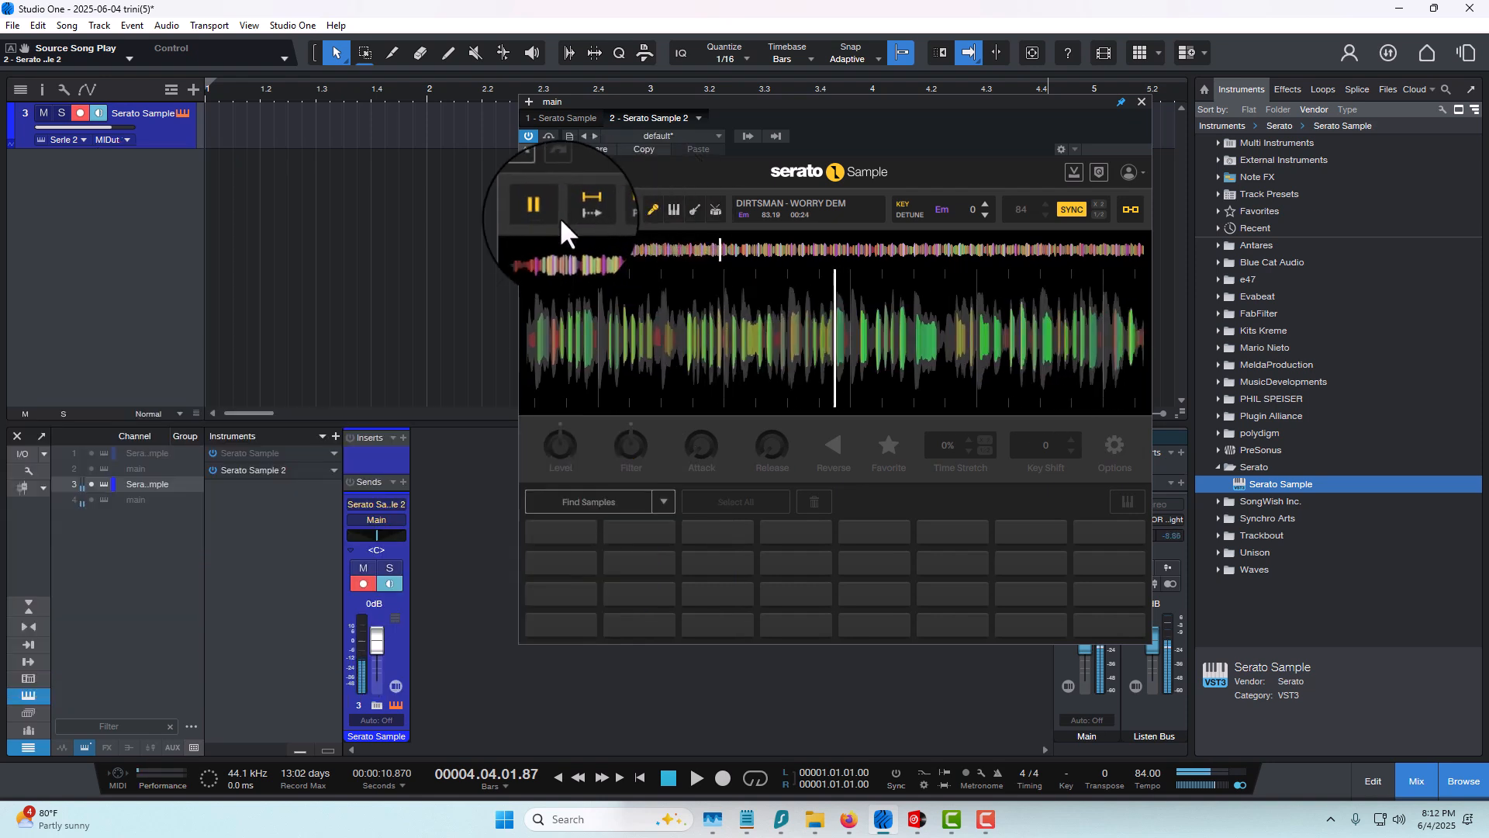
click(543, 218)
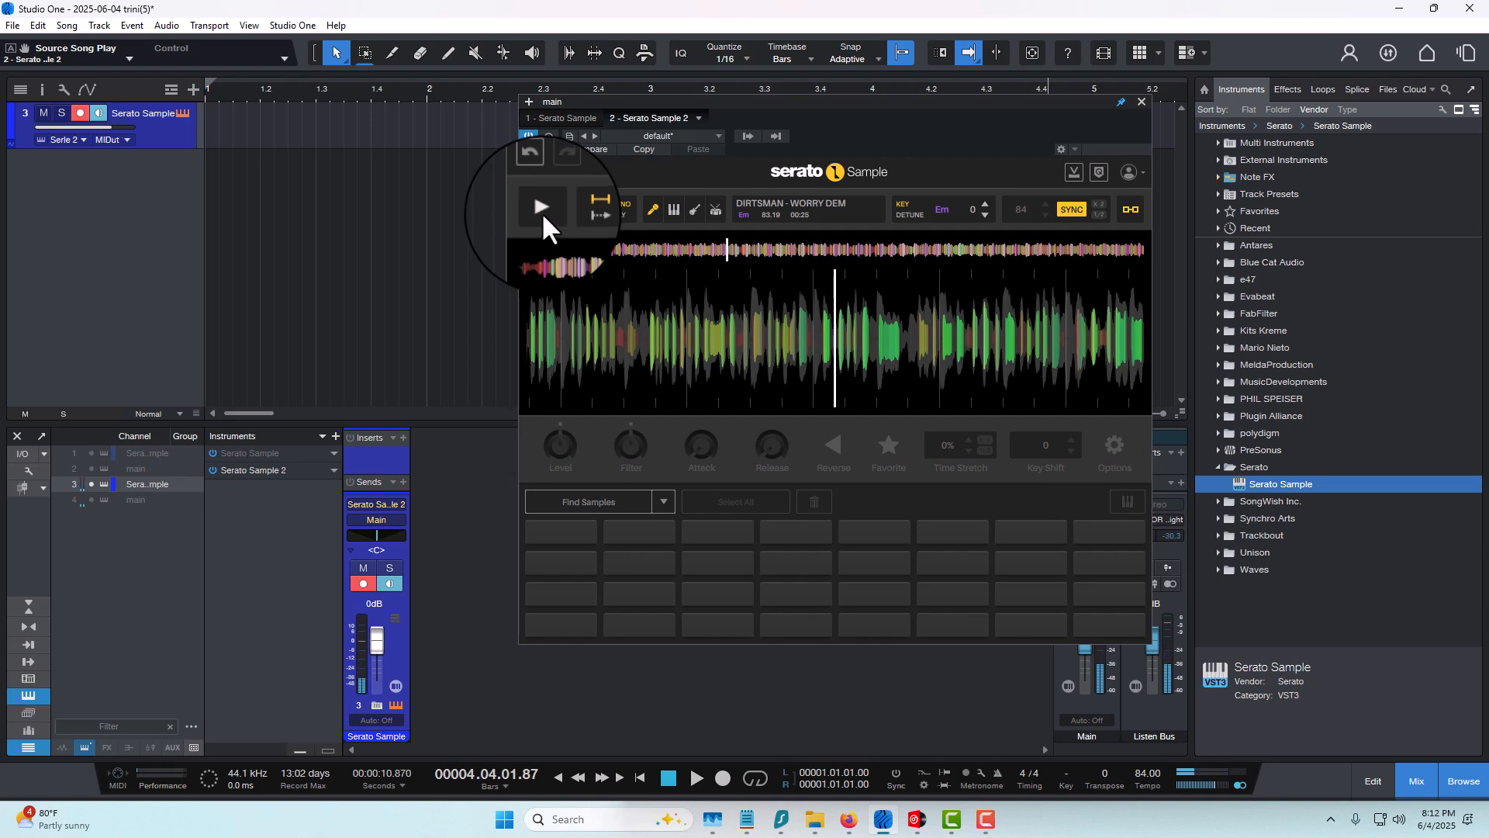
mouse_move(537, 282)
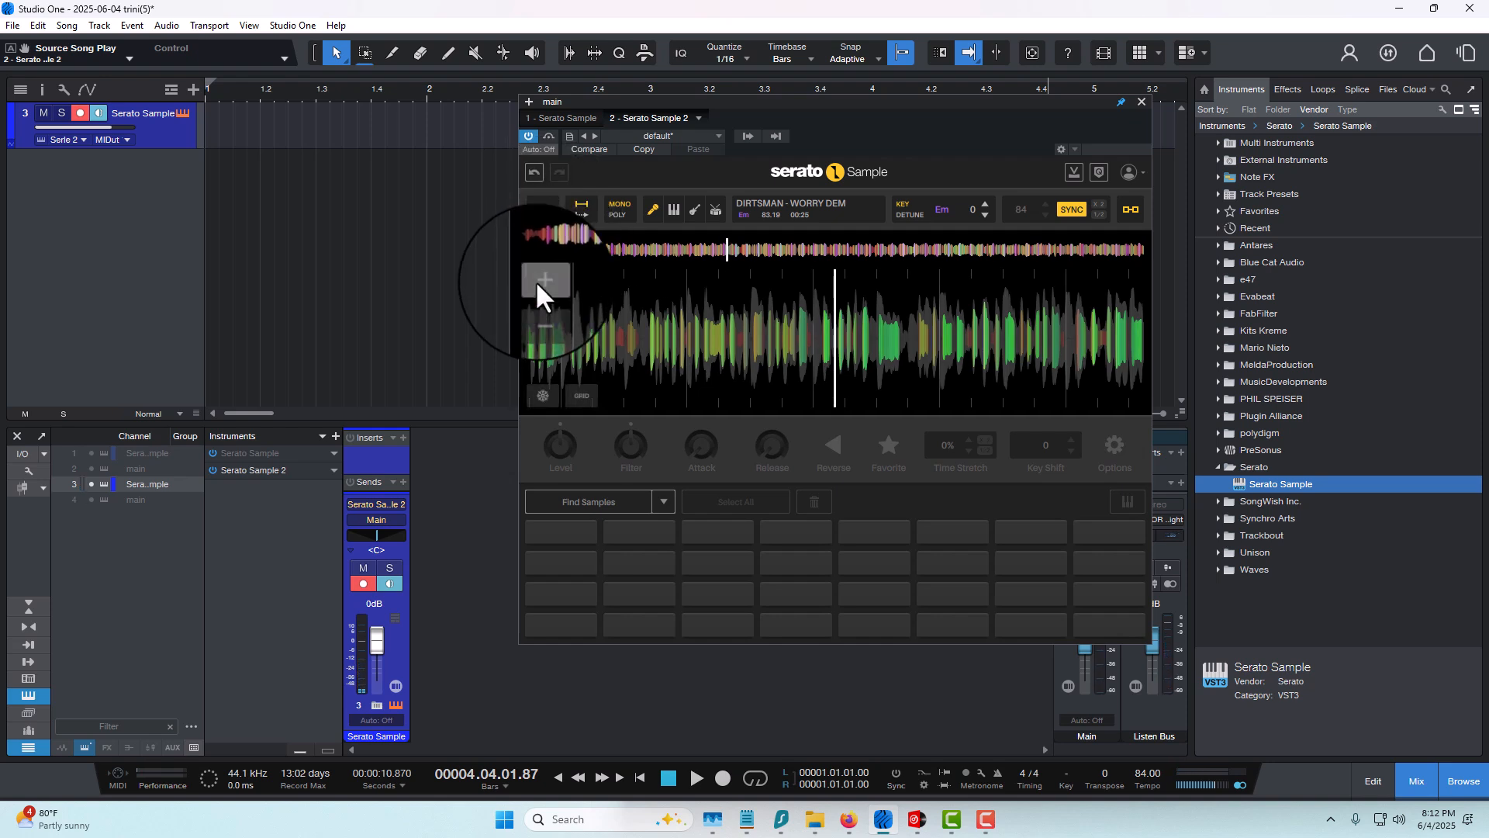